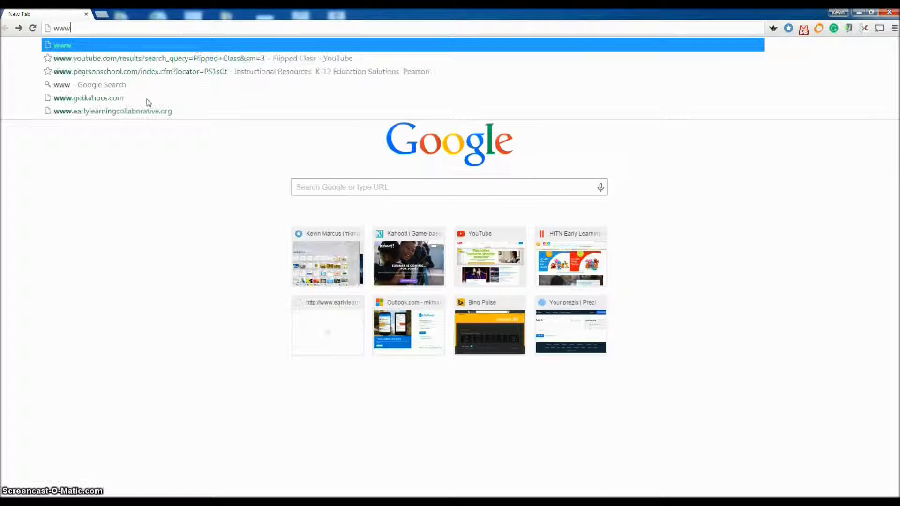
text(et)
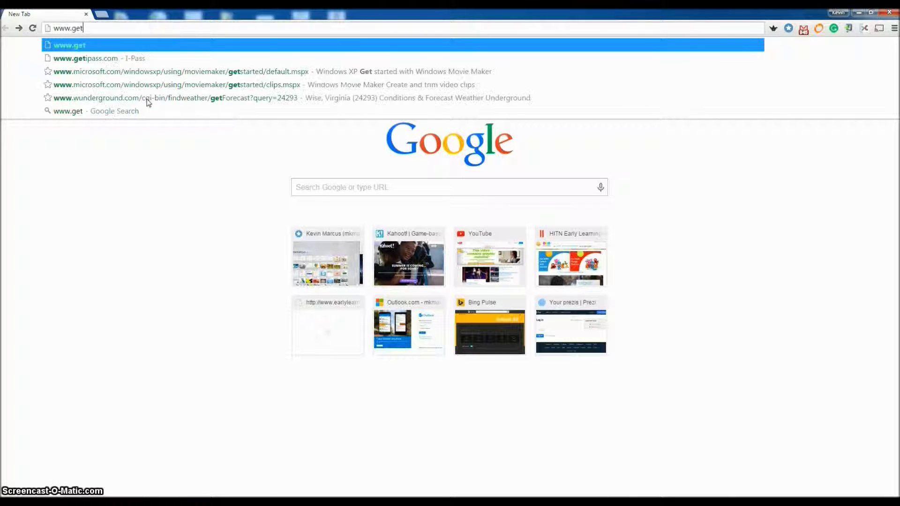
text(ka)
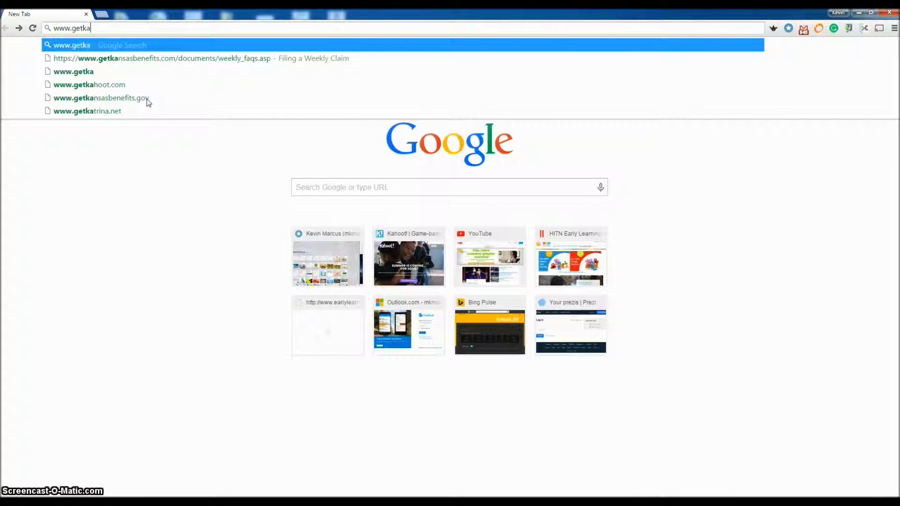
text(hoot.com)
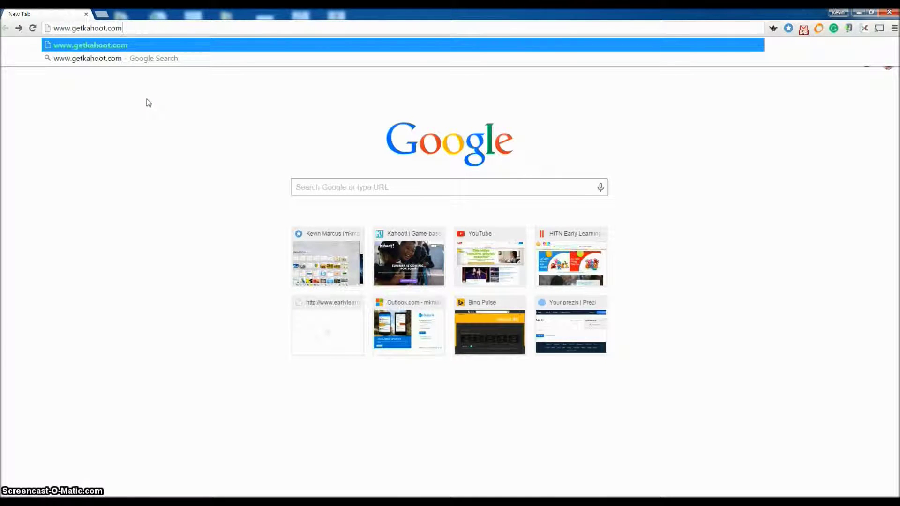
key(Return)
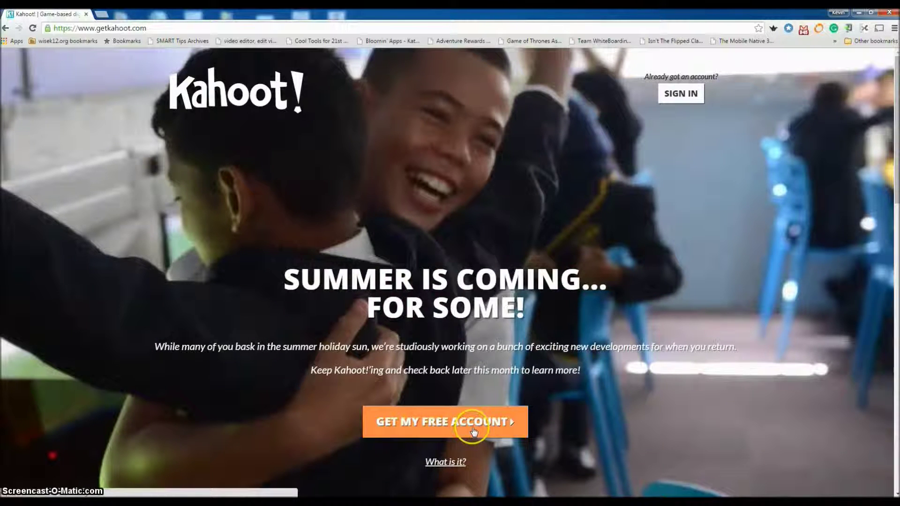
- Sign in to the existing Kahoot account from the homepage
click(446, 409)
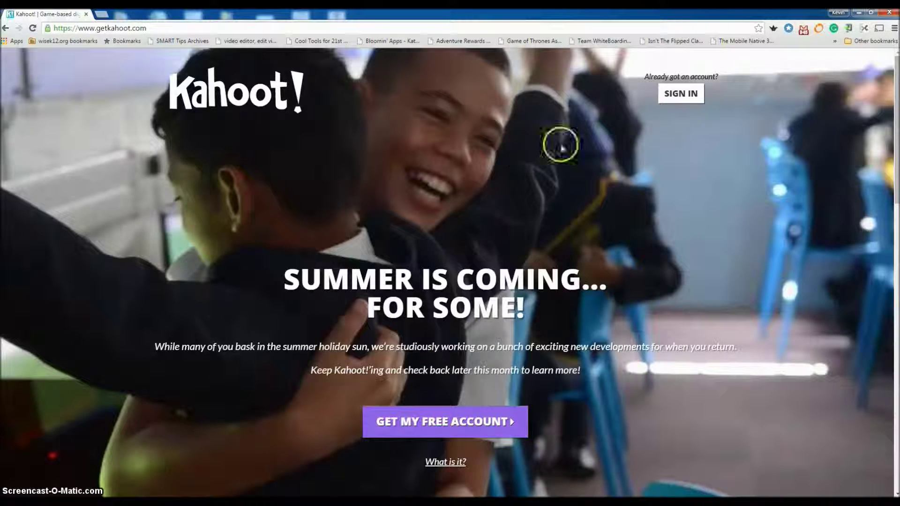
click(681, 93)
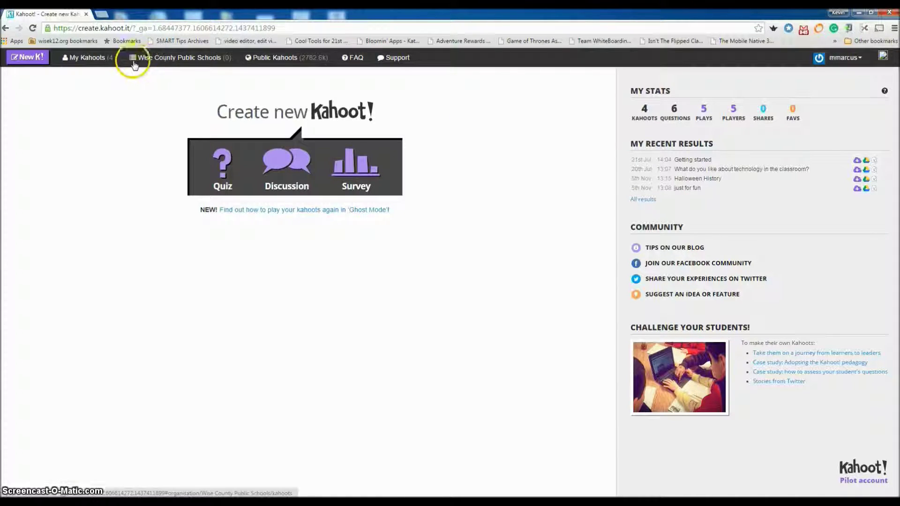
- Review My Kahoots, including the Atoms draft, then show the Featured public kahoots
click(28, 65)
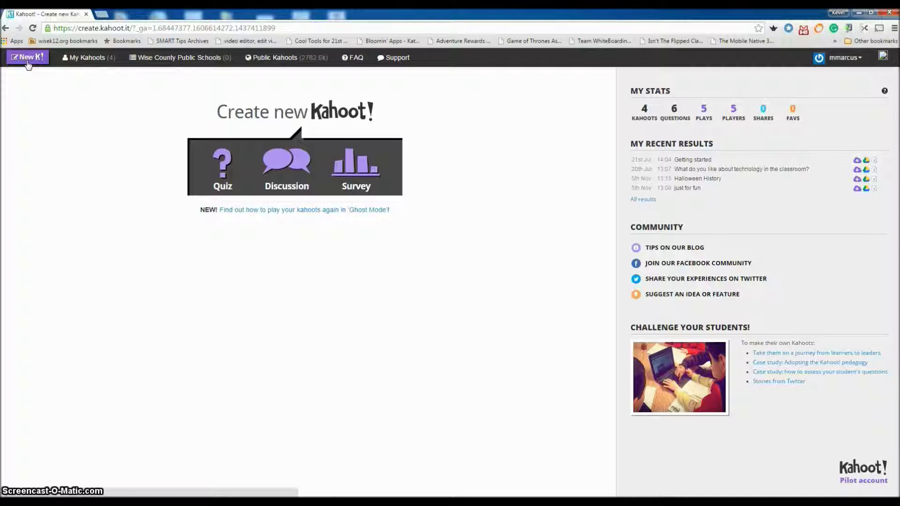
click(28, 64)
click(417, 212)
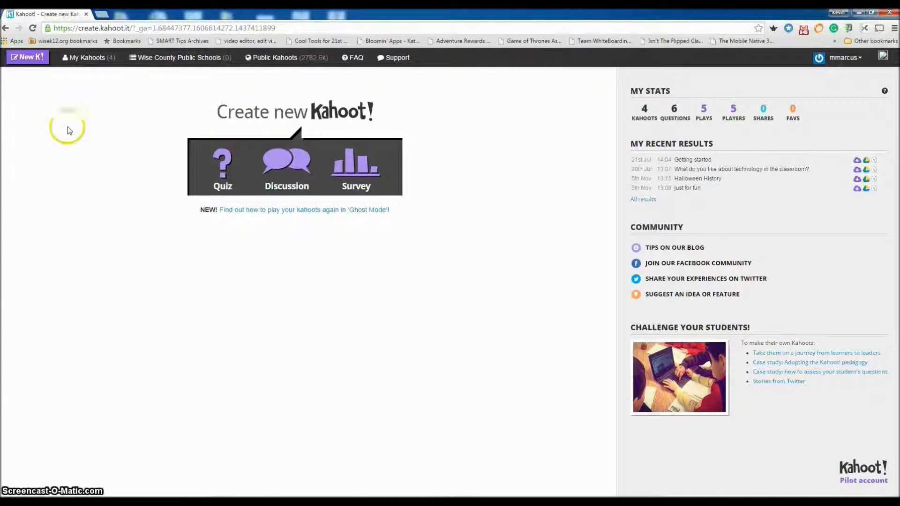
click(87, 60)
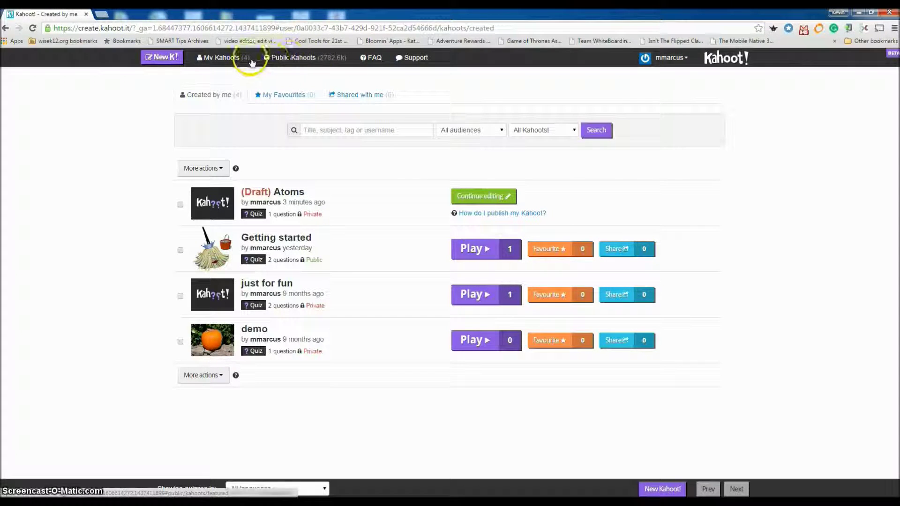
click(302, 60)
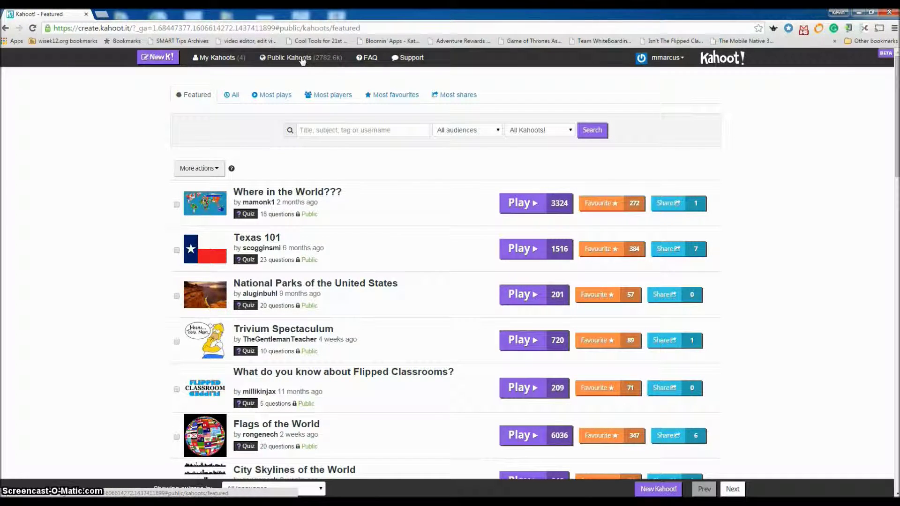
- Filter the public kahoots search to the School audience
click(313, 23)
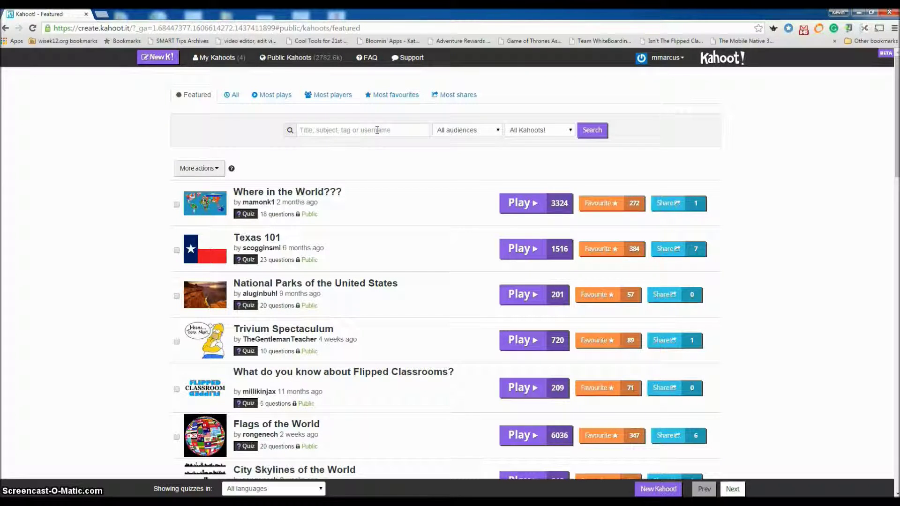
click(377, 130)
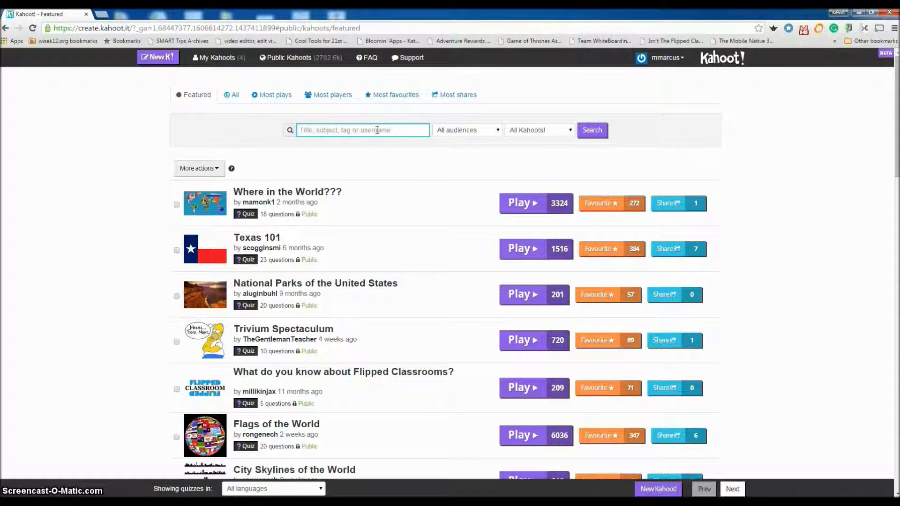
click(497, 135)
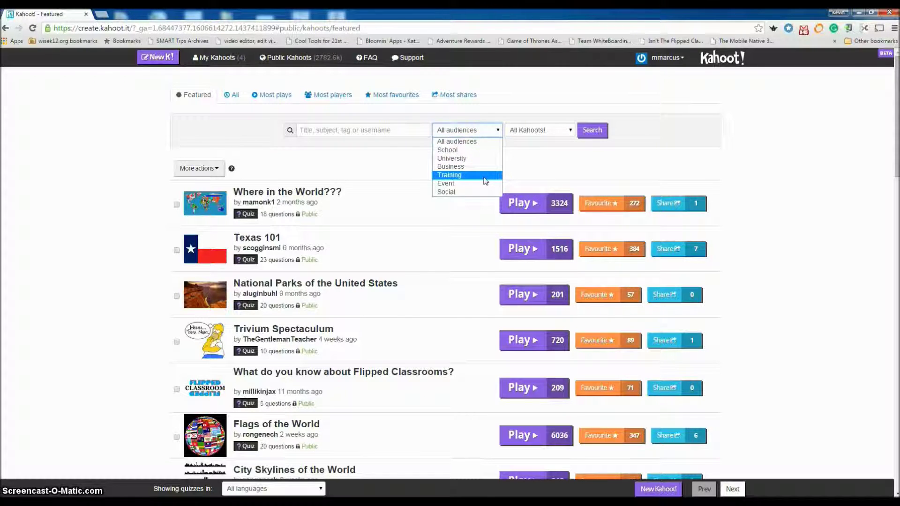
click(499, 129)
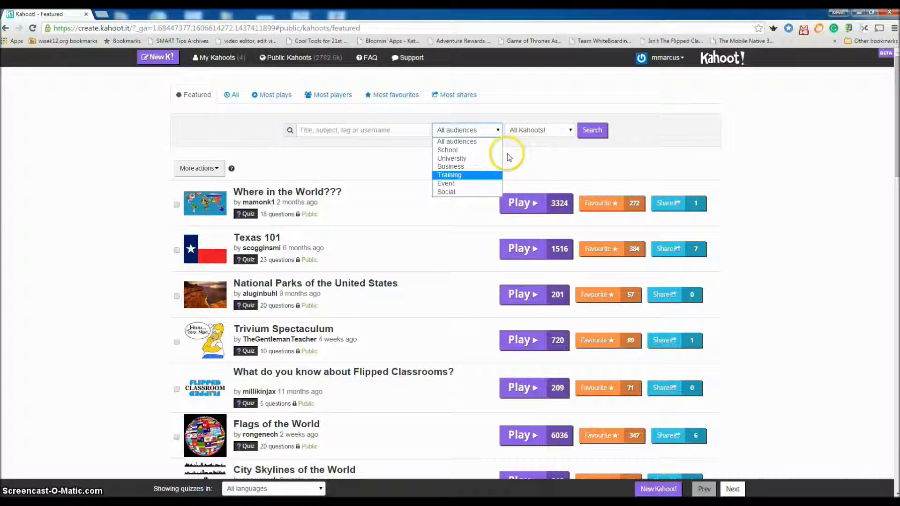
click(483, 151)
- Leave the All Kahoots! type filter unchanged and bring up the FAQ page
click(568, 132)
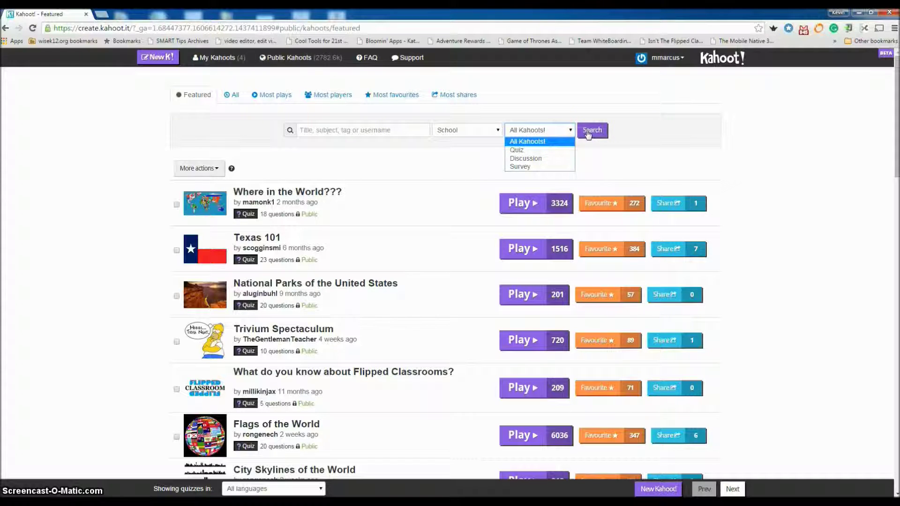
click(233, 98)
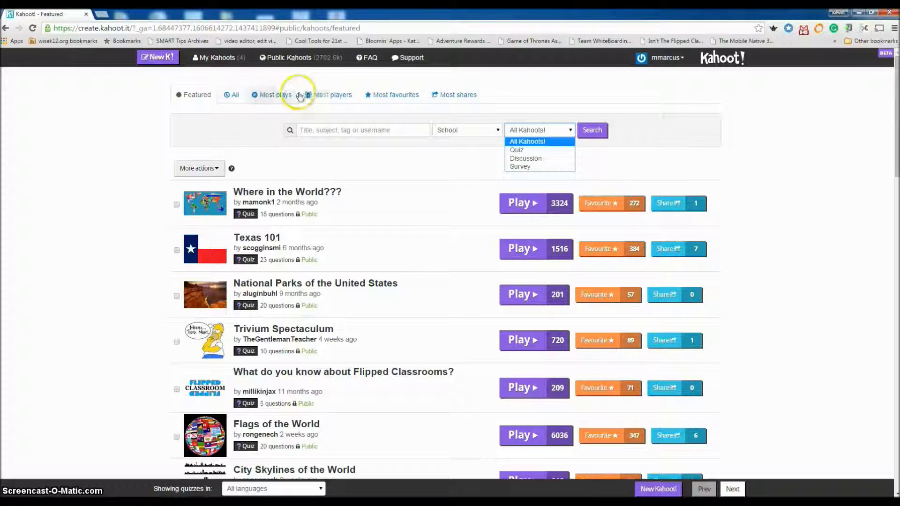
click(509, 90)
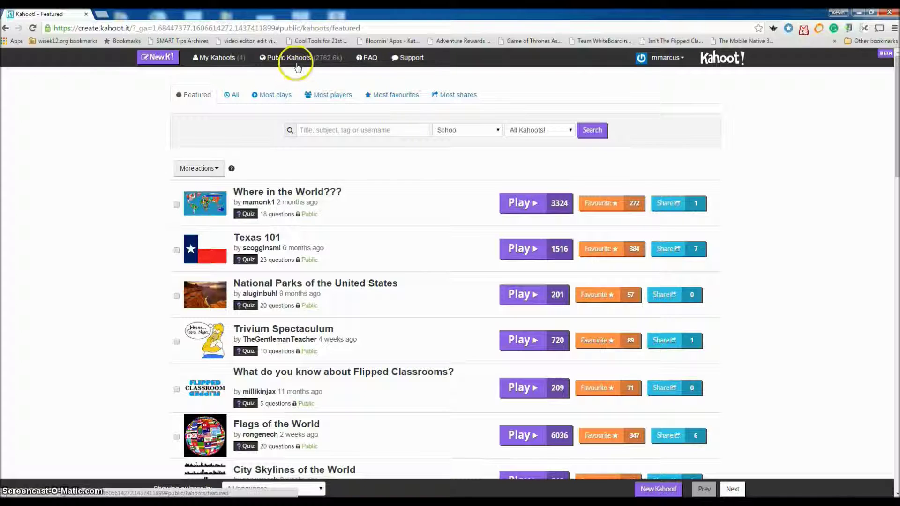
click(371, 60)
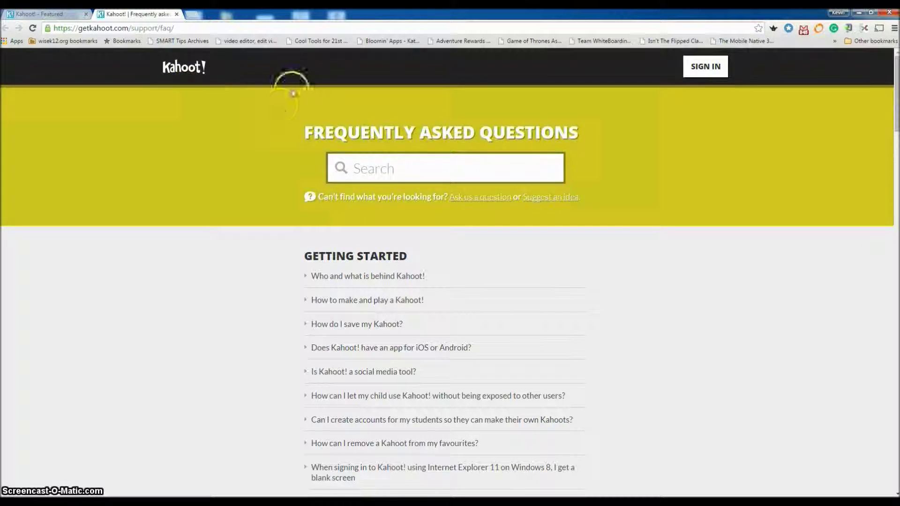
- Close the FAQ tab to return to the School-filtered Featured list
click(177, 14)
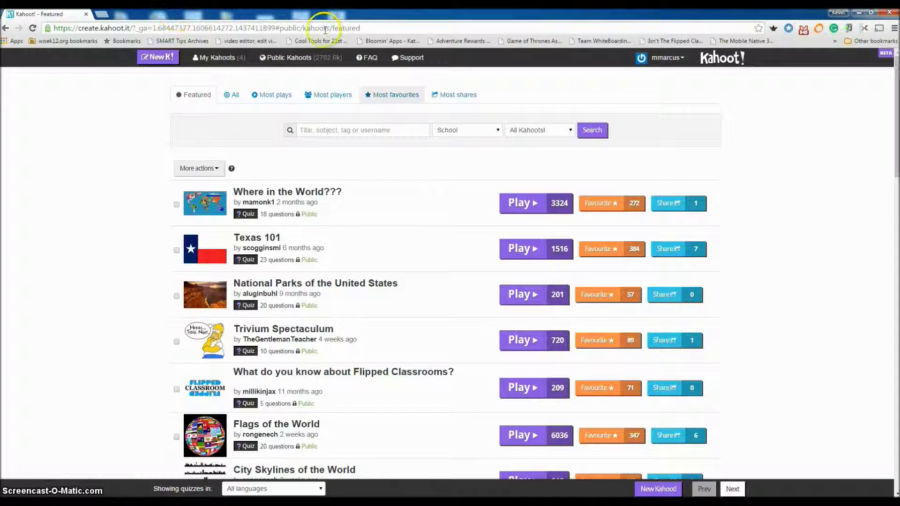
click(413, 60)
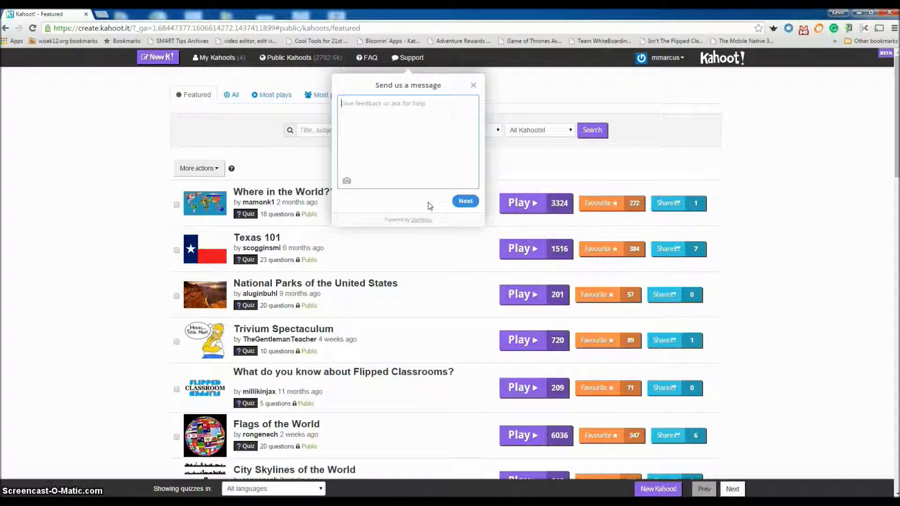
click(473, 87)
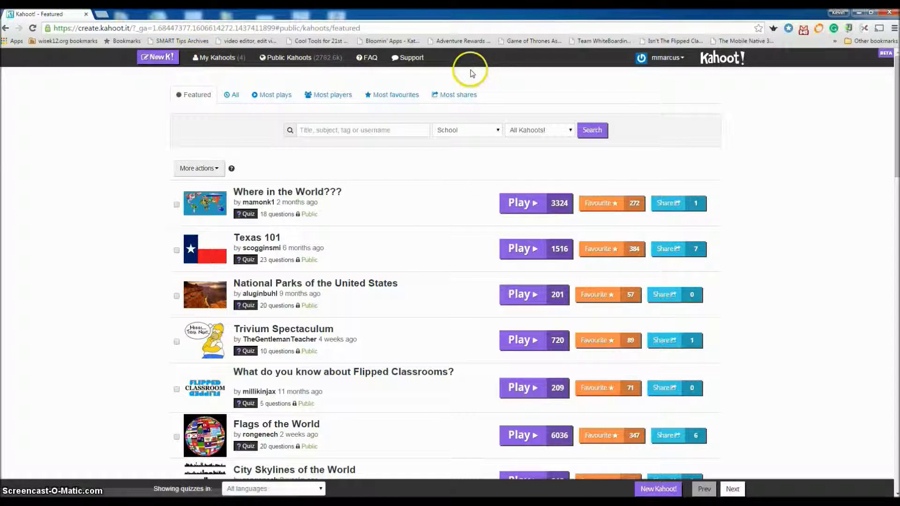
- Check the account menu, then start a new kahoot with New K!
click(681, 59)
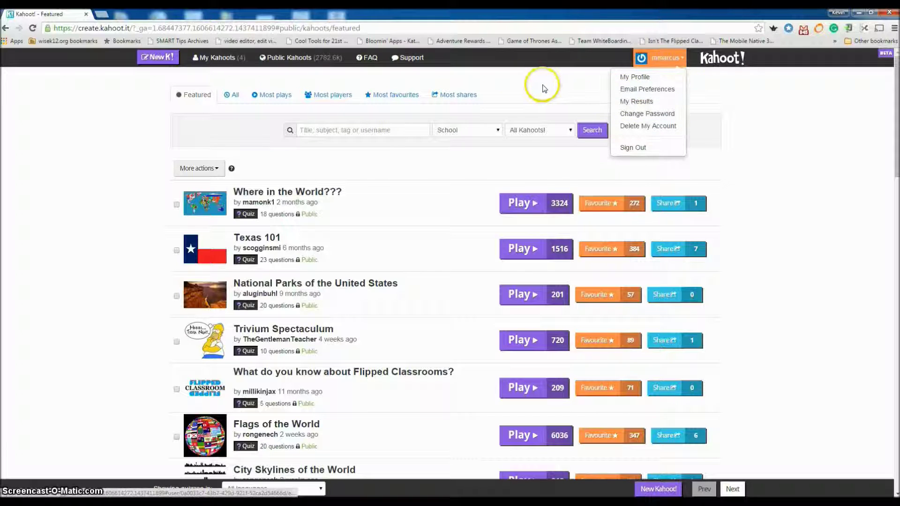
click(573, 74)
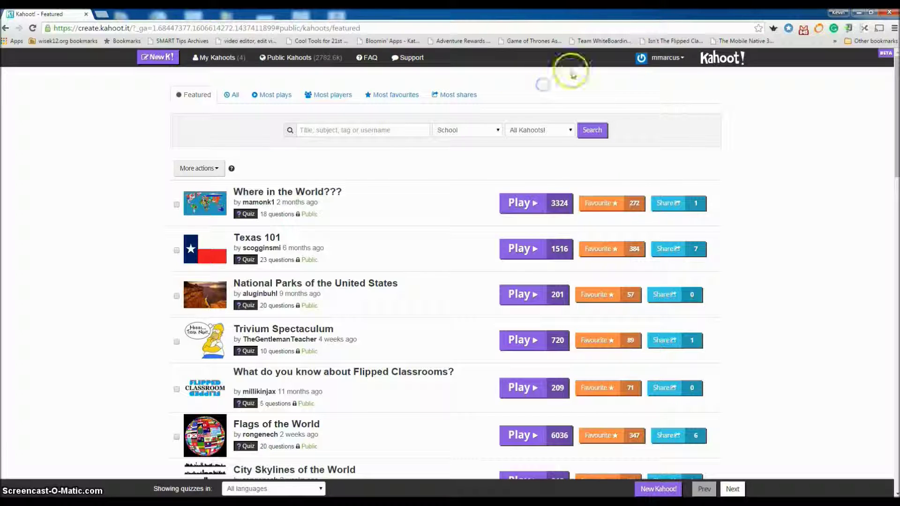
click(159, 58)
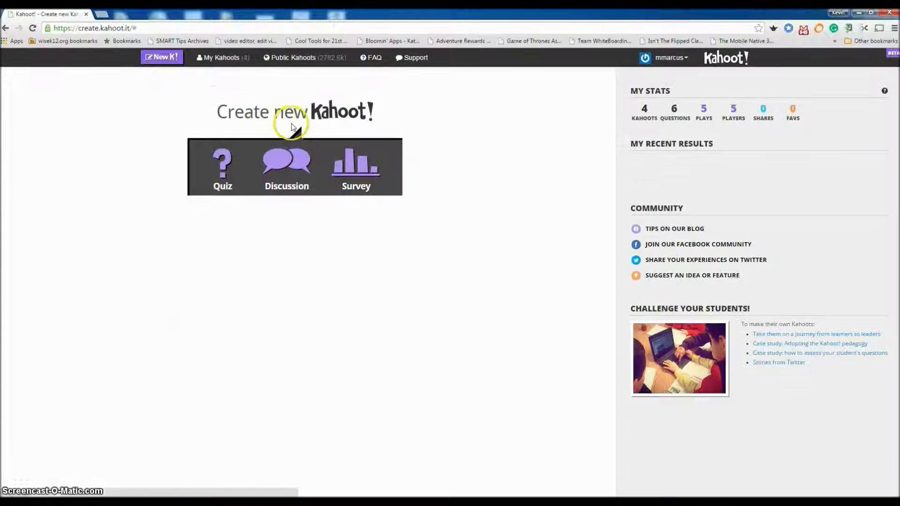
- Build the Atoms quiz's 'What are the parts of an atom' question, marking nucleus, eletrons, protons correct
click(285, 118)
click(476, 143)
click(475, 133)
click(698, 138)
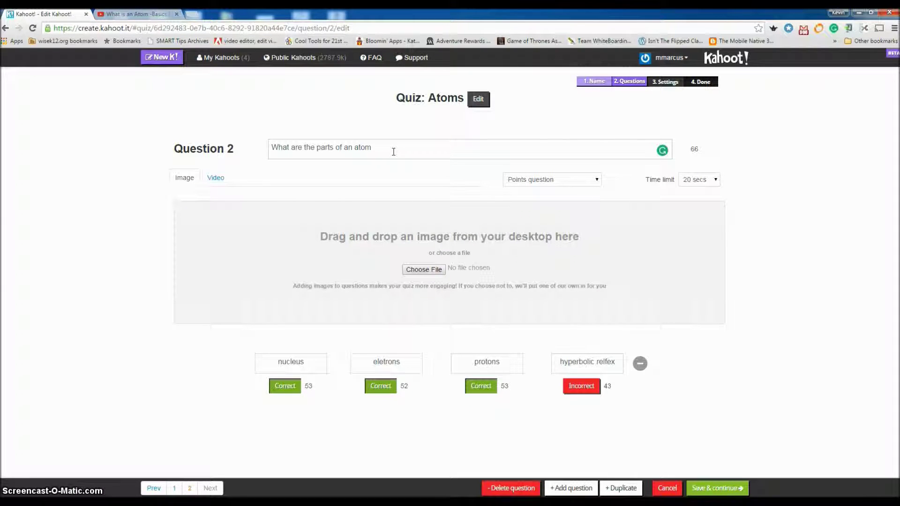
- Choose a YouTube video for Question 2 and end its text with '?'
click(213, 182)
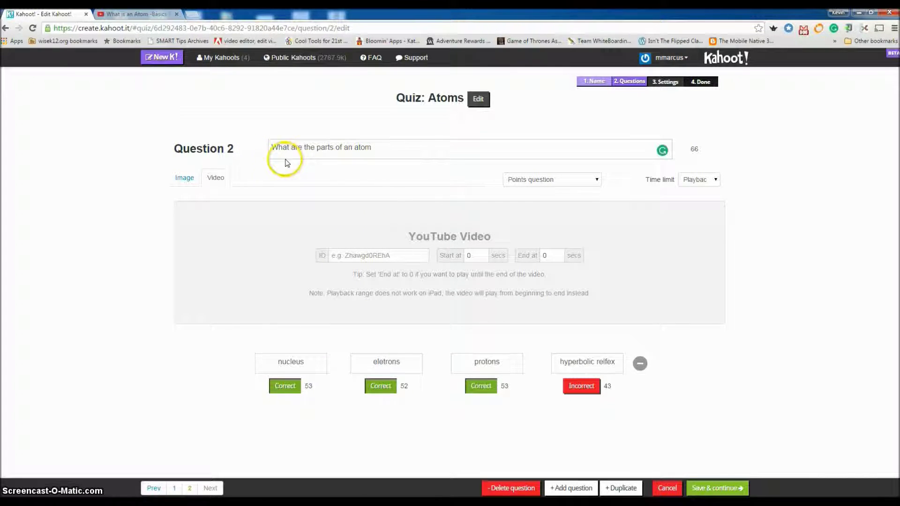
click(377, 147)
text(?)
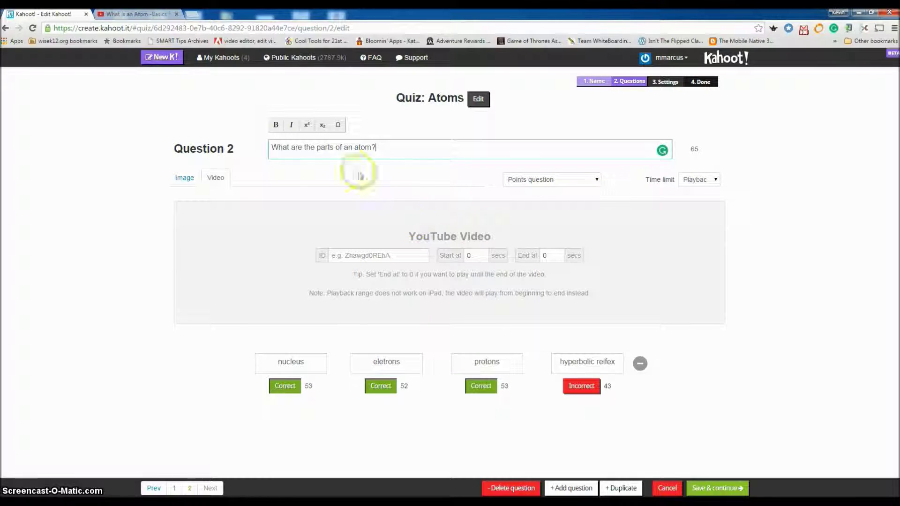
- Copy the atom video's web address from the YouTube tab
click(136, 14)
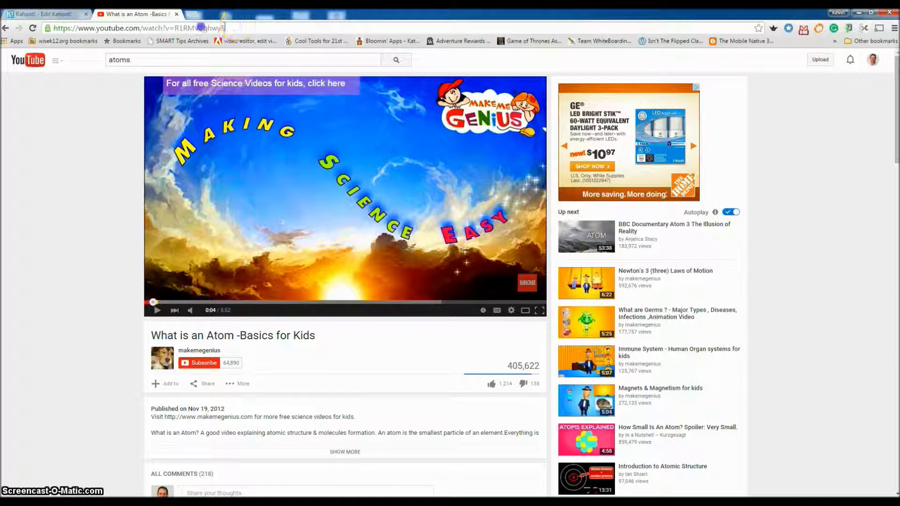
drag(226, 28, 26, 27)
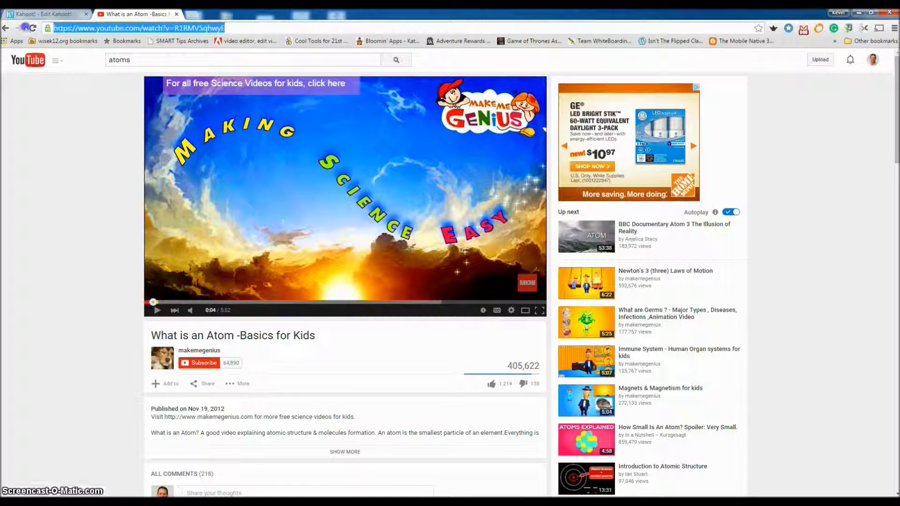
right_click(97, 29)
click(115, 57)
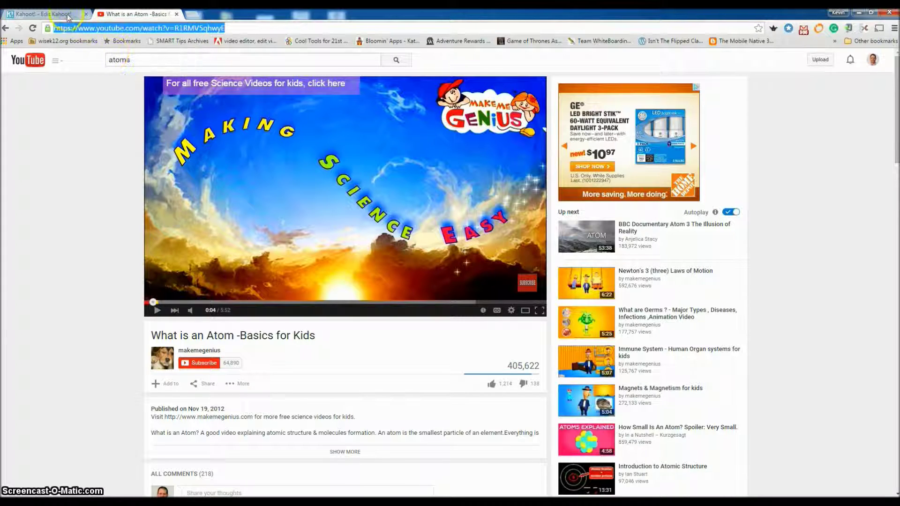
click(52, 15)
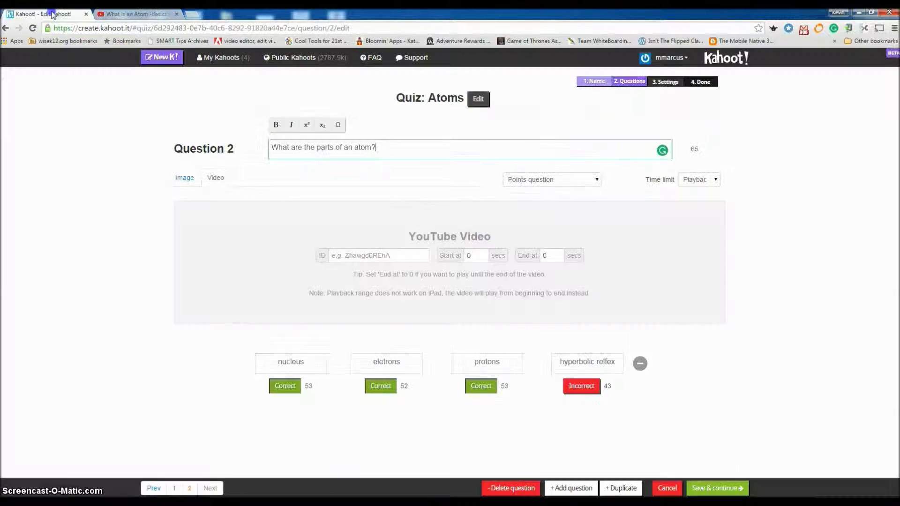
- Paste the atom video's address into Question 2's YouTube video ID field
click(379, 256)
key(ctrl+v)
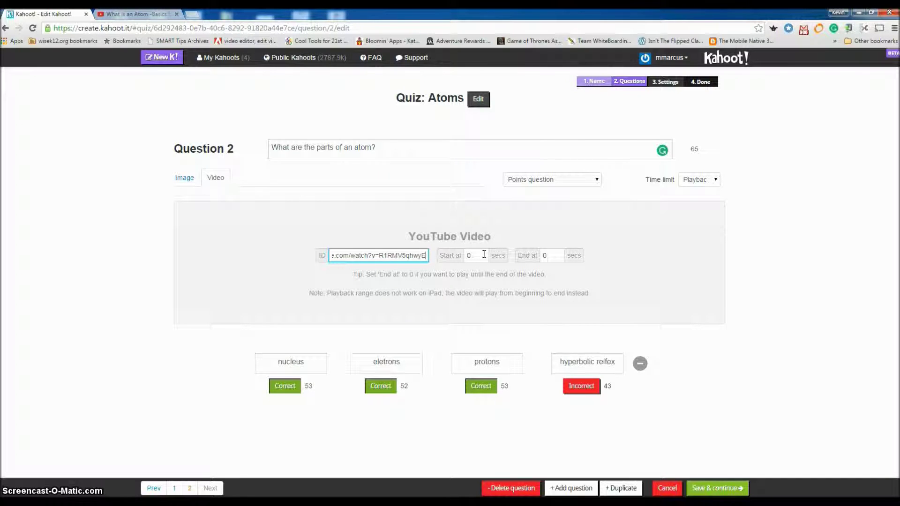
click(139, 15)
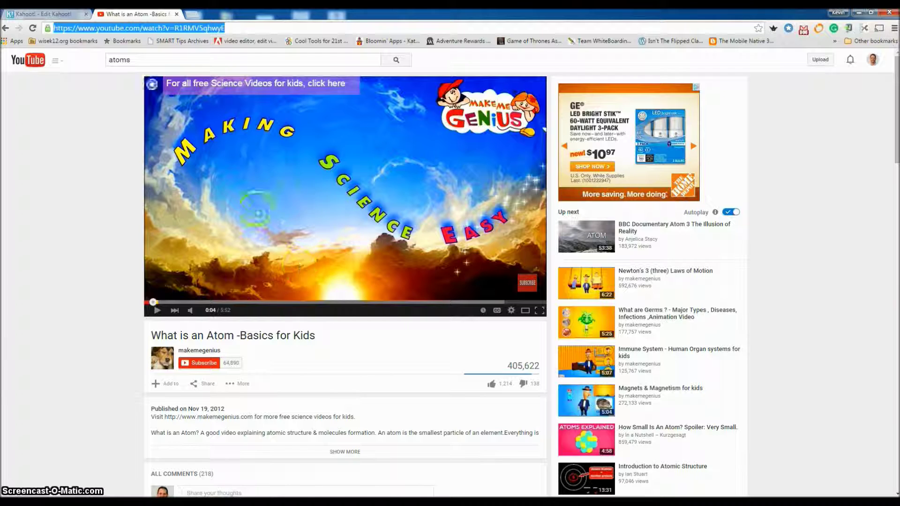
- Confirm video ID R1RMV5qhwyE in the quiz, then skip the atom video ahead to 0:40
click(43, 14)
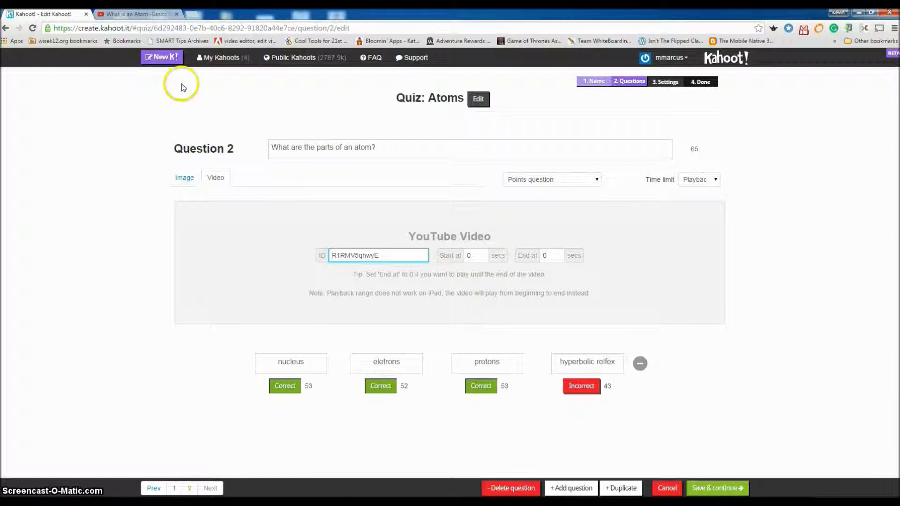
click(134, 15)
drag(164, 305, 191, 305)
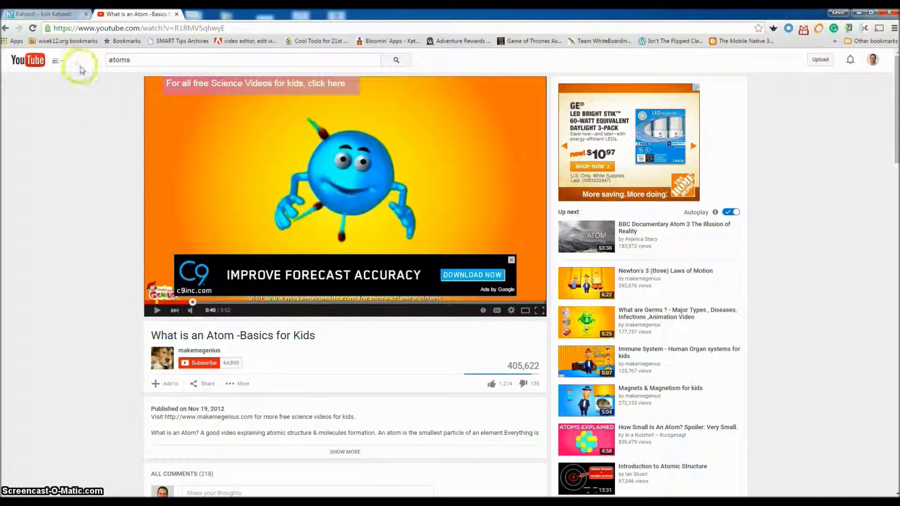
- Trim Question 2's YouTube video to Start at 40 and End at 180 seconds
click(51, 15)
click(470, 255)
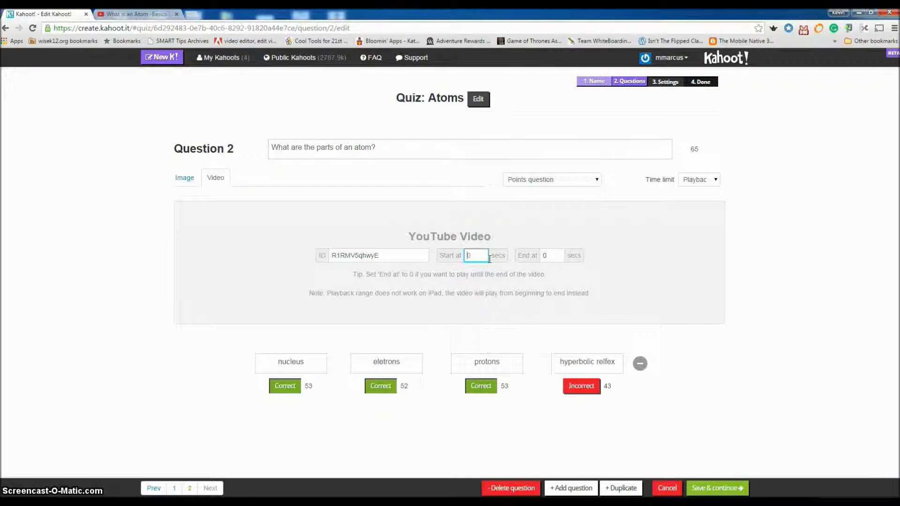
text(4)
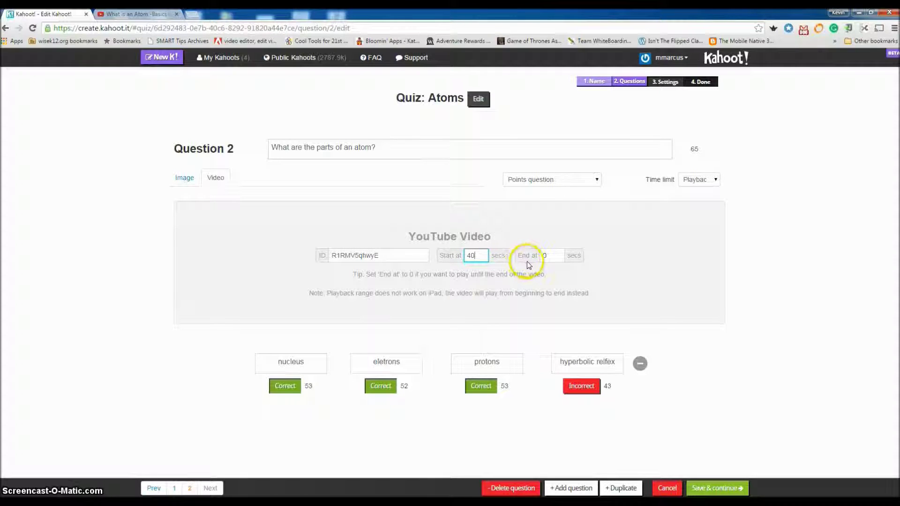
click(550, 254)
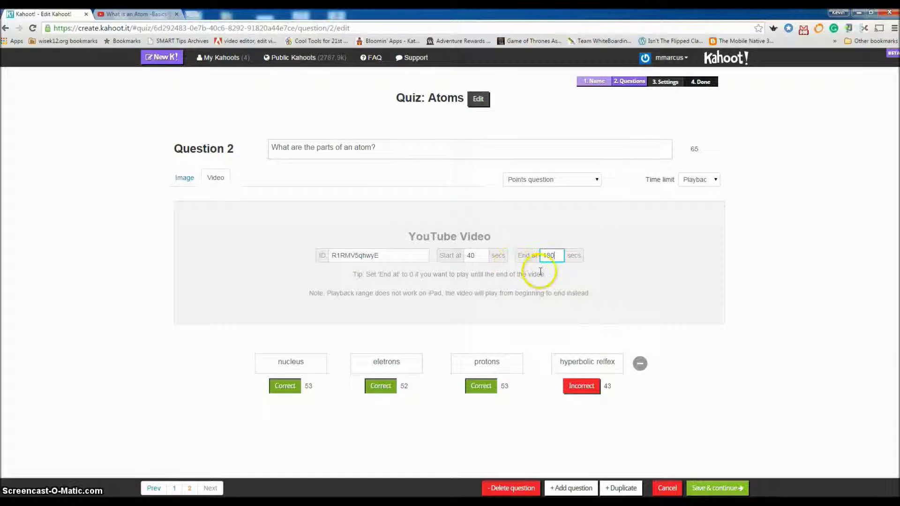
click(614, 280)
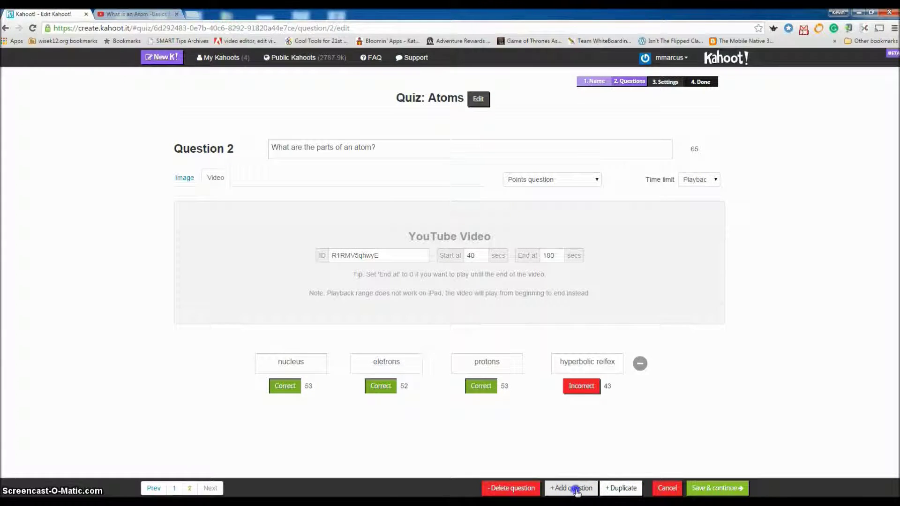
- Add a new Question 3 and leave its scoring as a standard points question
click(577, 490)
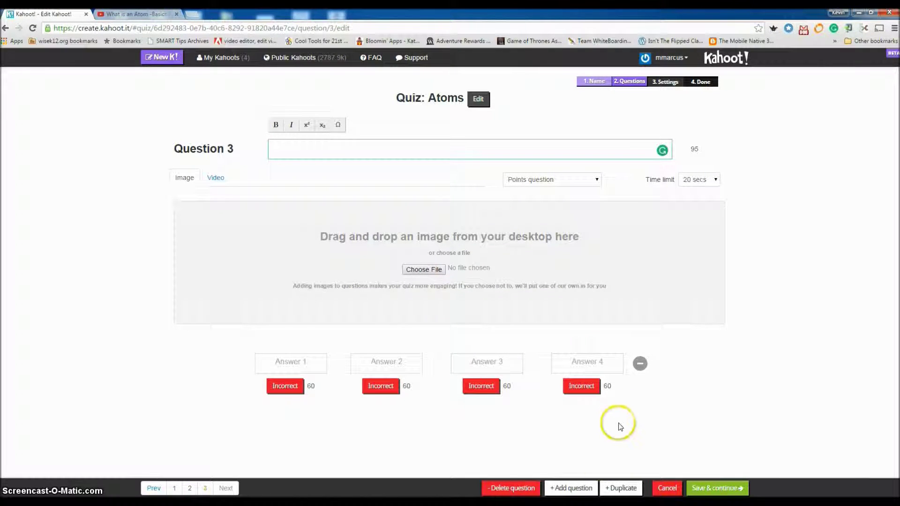
click(273, 130)
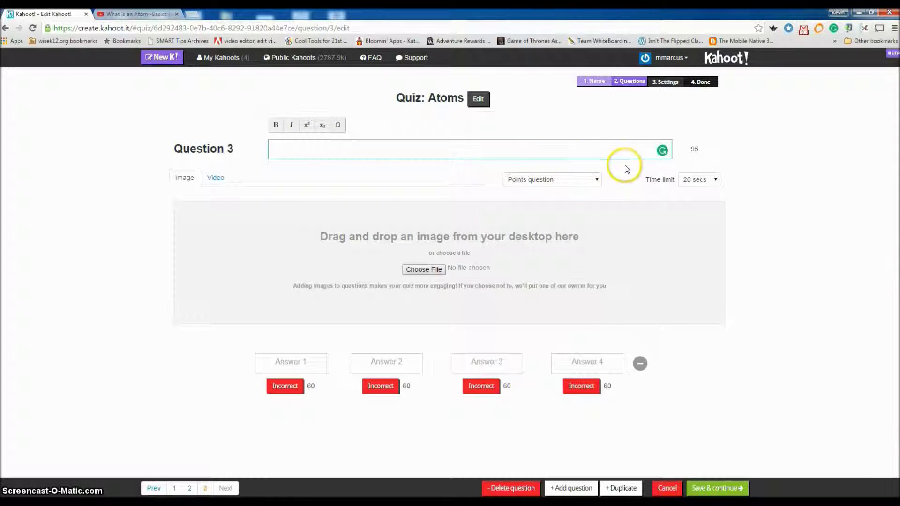
click(596, 181)
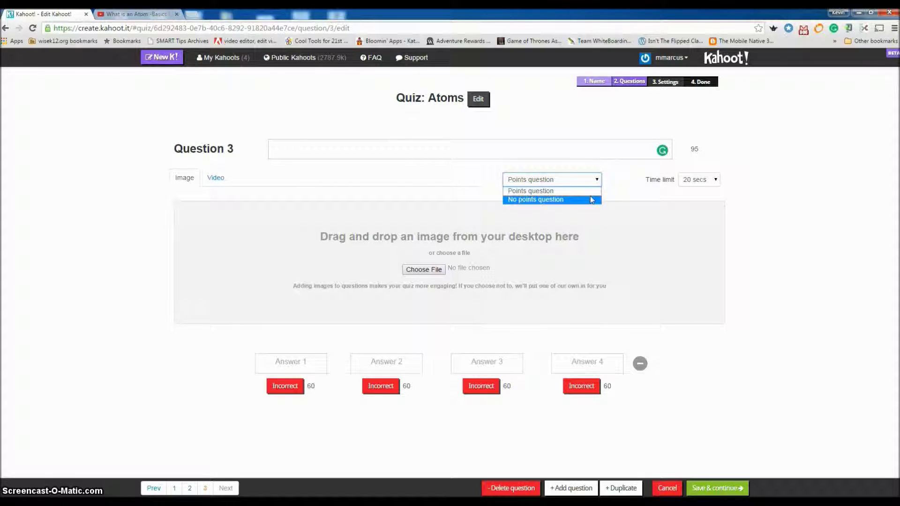
click(597, 178)
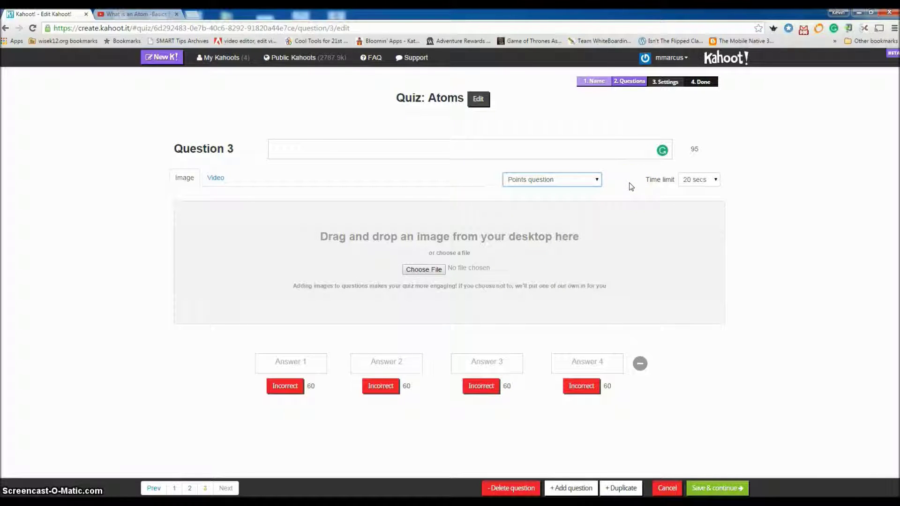
click(604, 187)
- Keep the 20 secs time limit and try saving the blank question
click(714, 182)
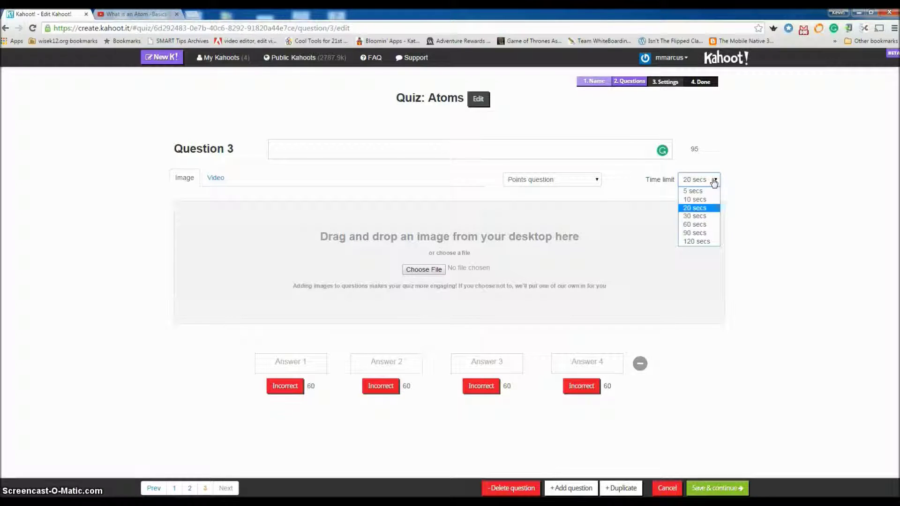
click(714, 182)
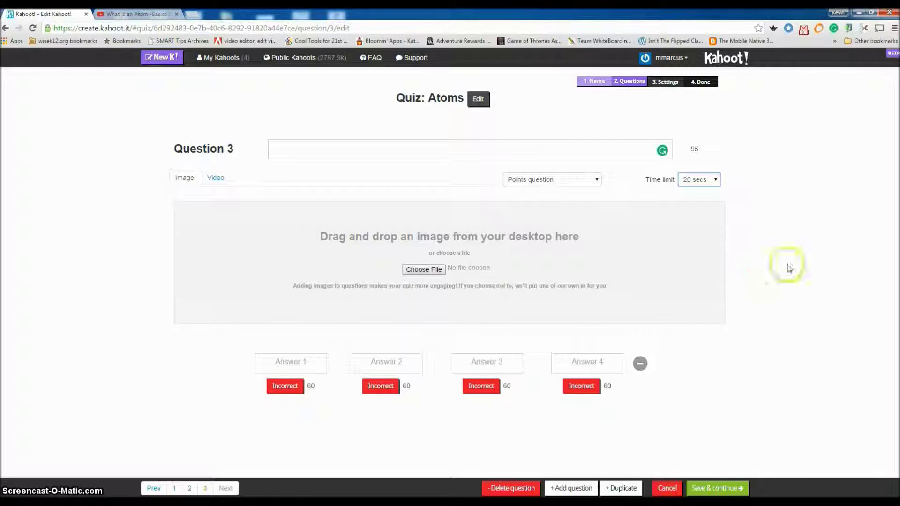
click(715, 490)
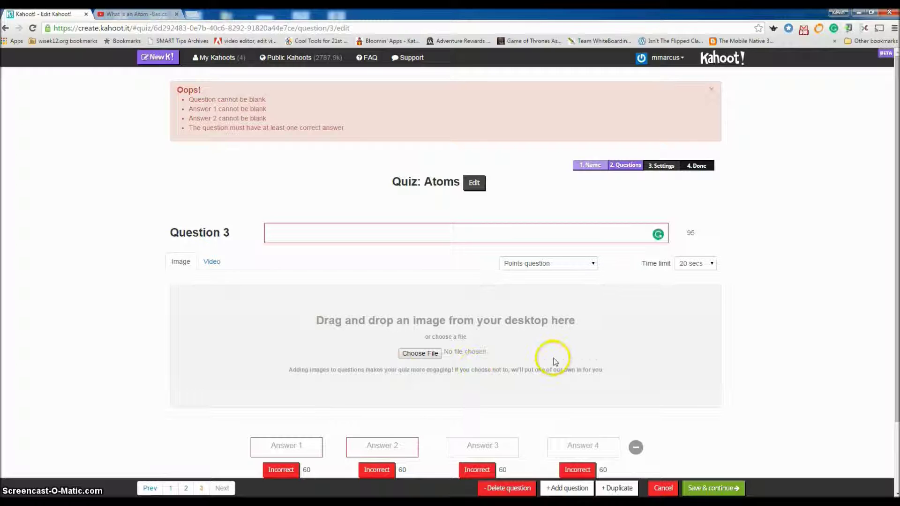
- Delete the blank Question 3 and save through the two-question re-order page
click(517, 489)
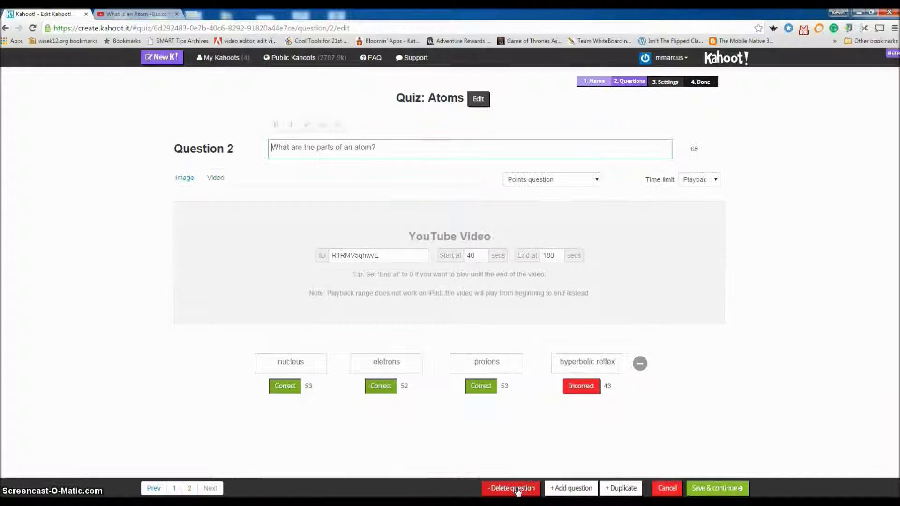
click(709, 490)
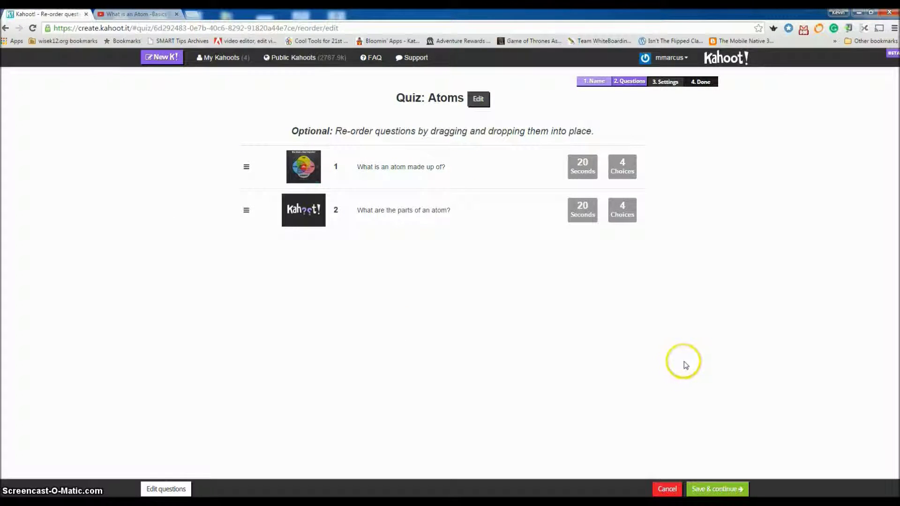
click(734, 490)
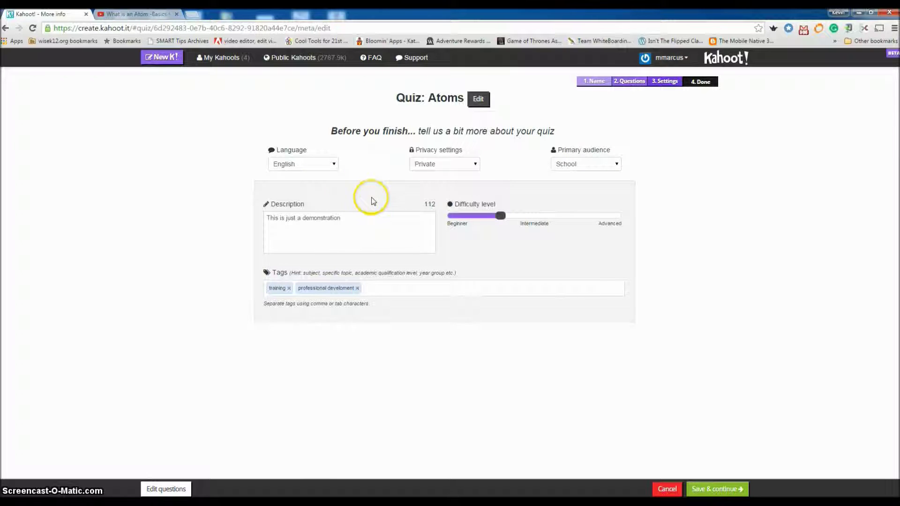
- Review the privacy options and keep School as the primary audience
click(476, 166)
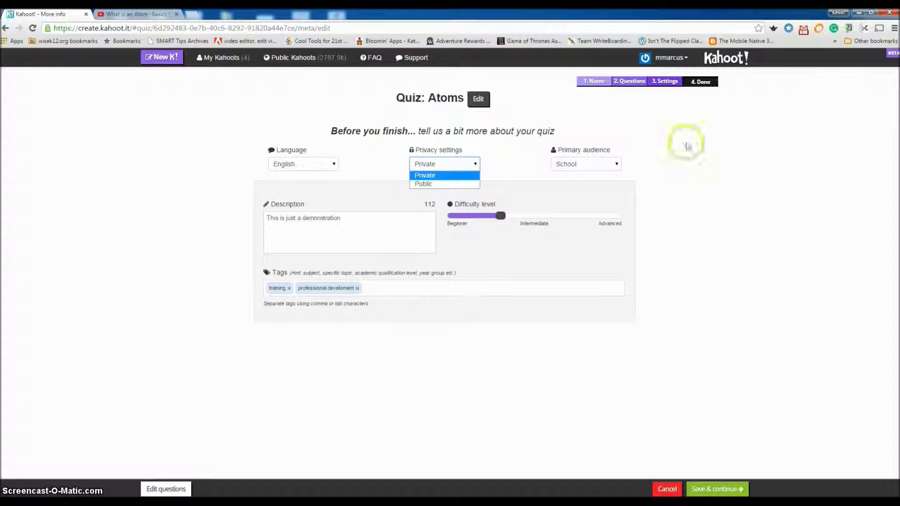
click(615, 164)
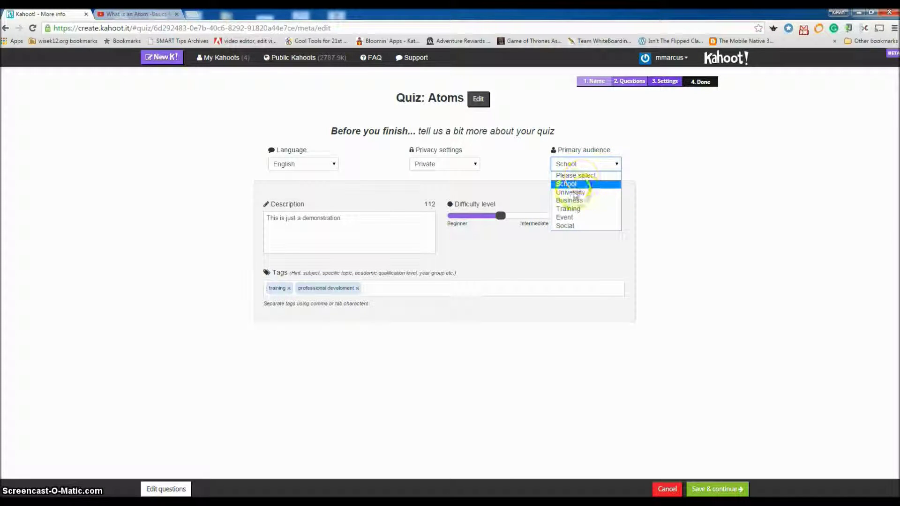
click(584, 184)
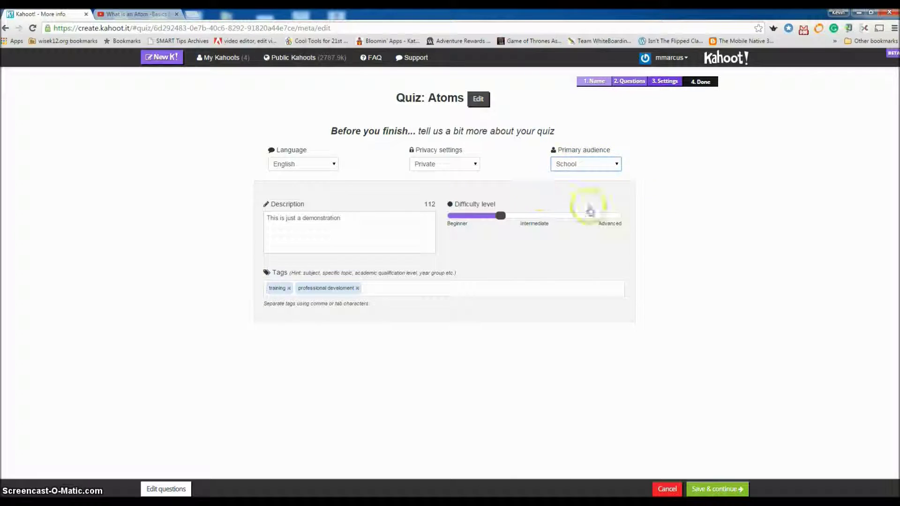
- Replace the description with 'atoms, science.', set difficulty to Intermediate, and save
click(347, 218)
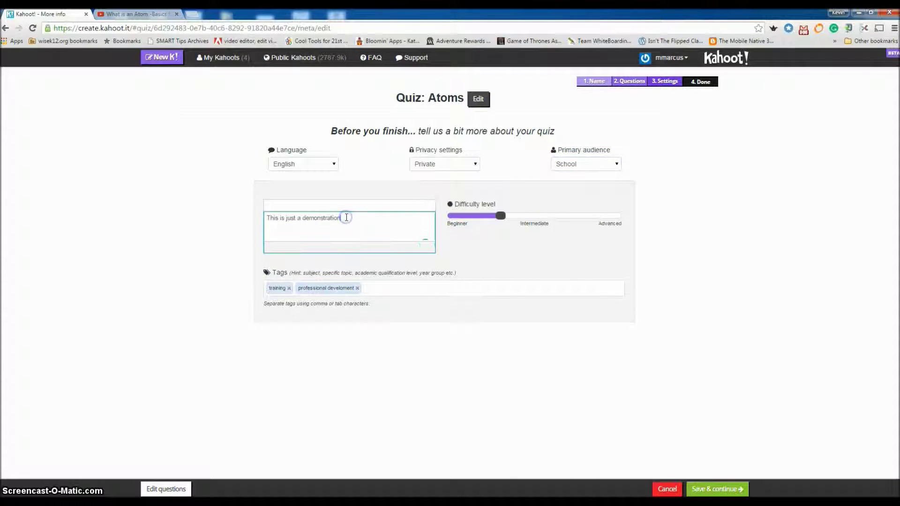
drag(345, 218, 265, 218)
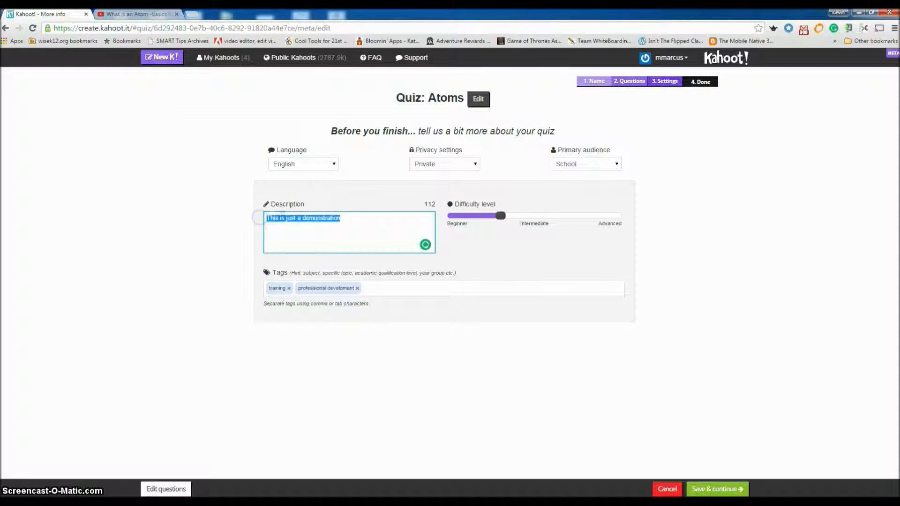
text(atoms, science,)
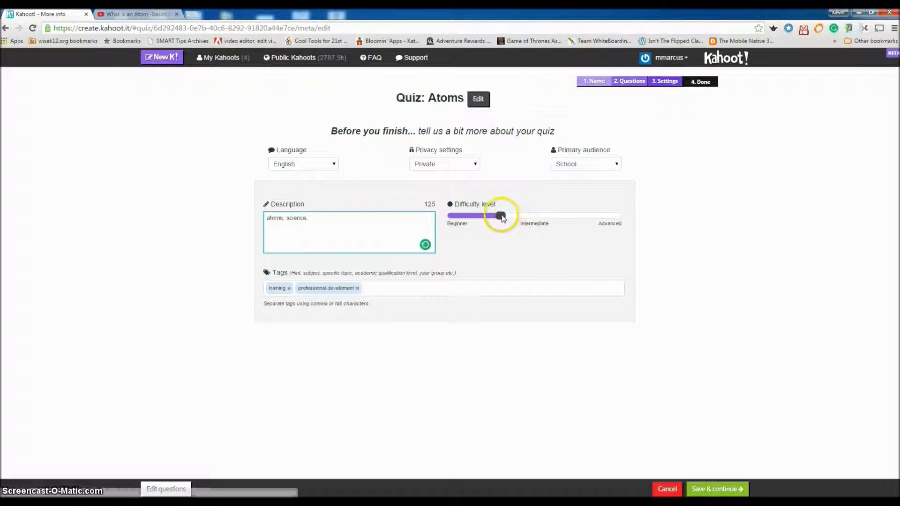
mouse_move(501, 216)
mouse_down()
mouse_move(582, 217)
mouse_move(507, 219)
mouse_up()
click(525, 217)
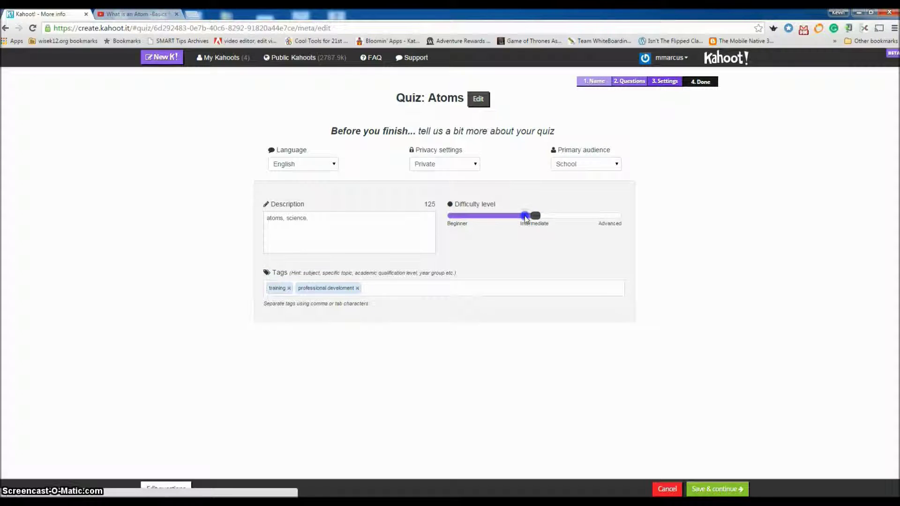
click(723, 489)
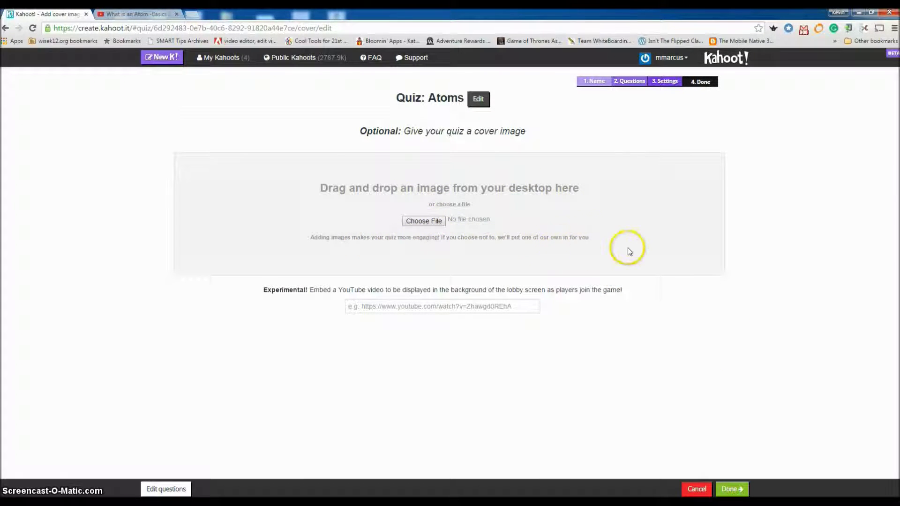
- Upload Capture.JPG as the Atoms cover image and finish the quiz with Done
click(429, 223)
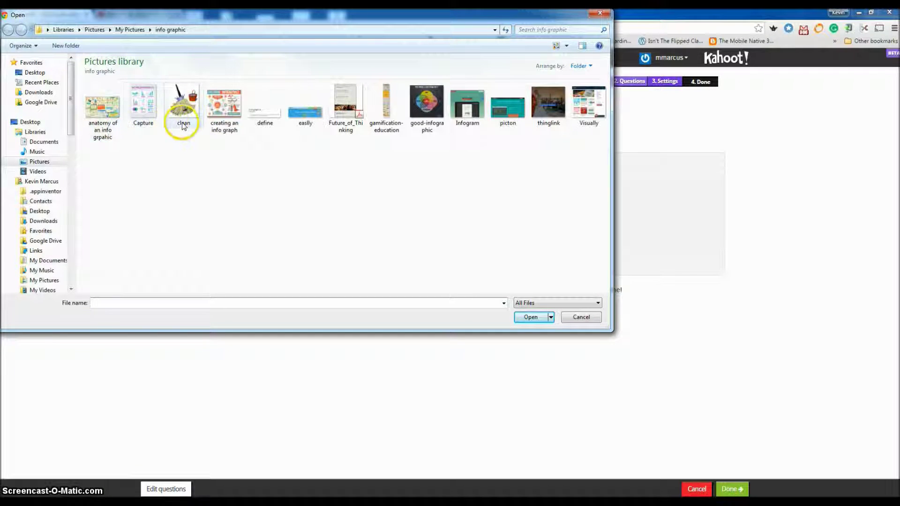
click(186, 109)
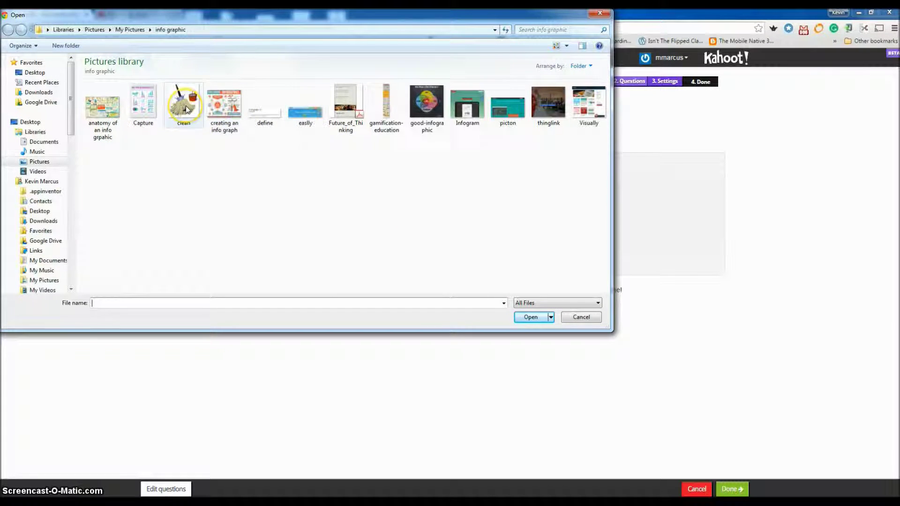
click(143, 106)
click(530, 317)
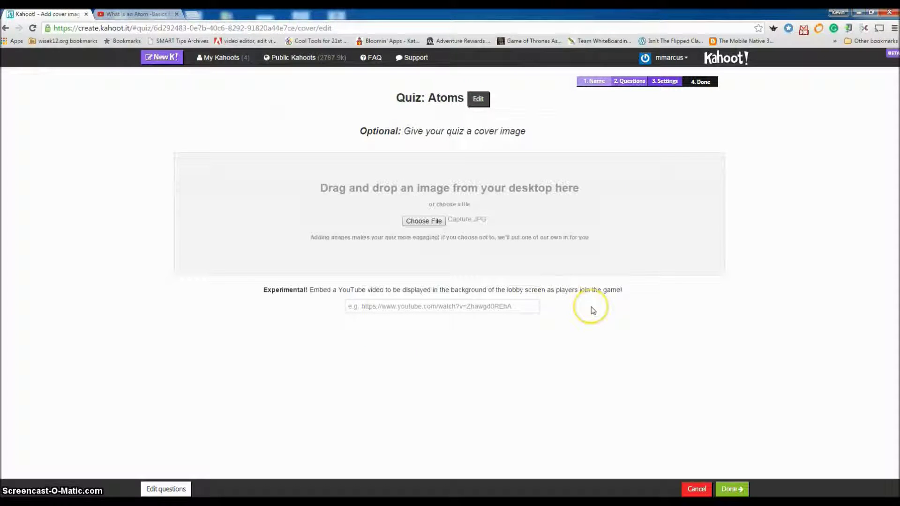
click(734, 489)
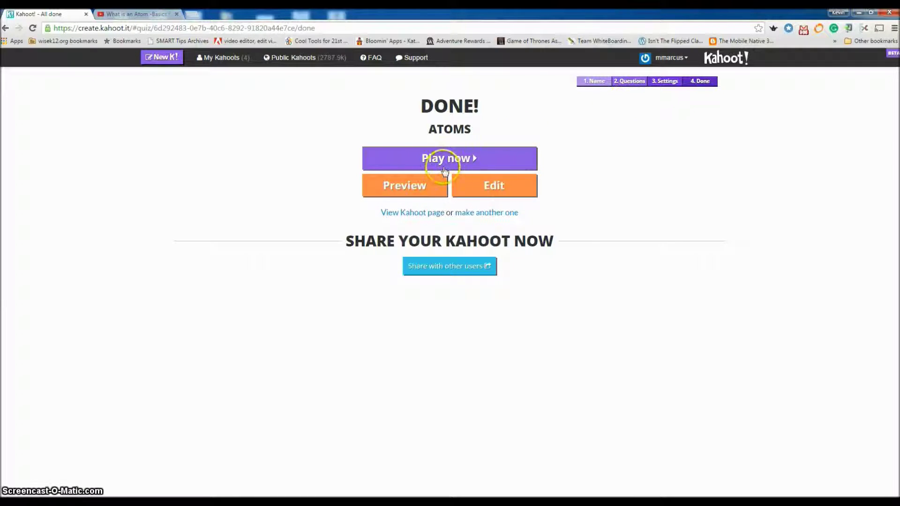
- Open the Atoms quiz preview from the Done page
click(421, 189)
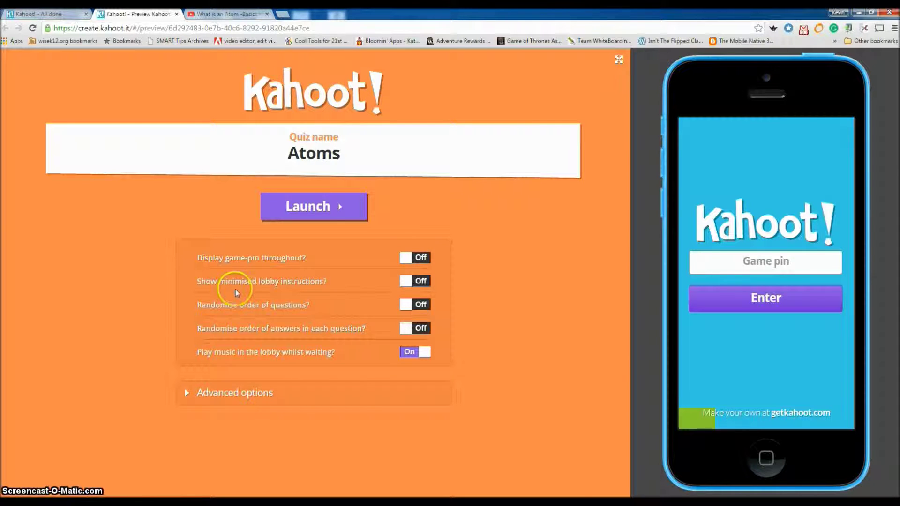
- Turn on 'Show minimised lobby instructions' and launch the preview game
click(409, 287)
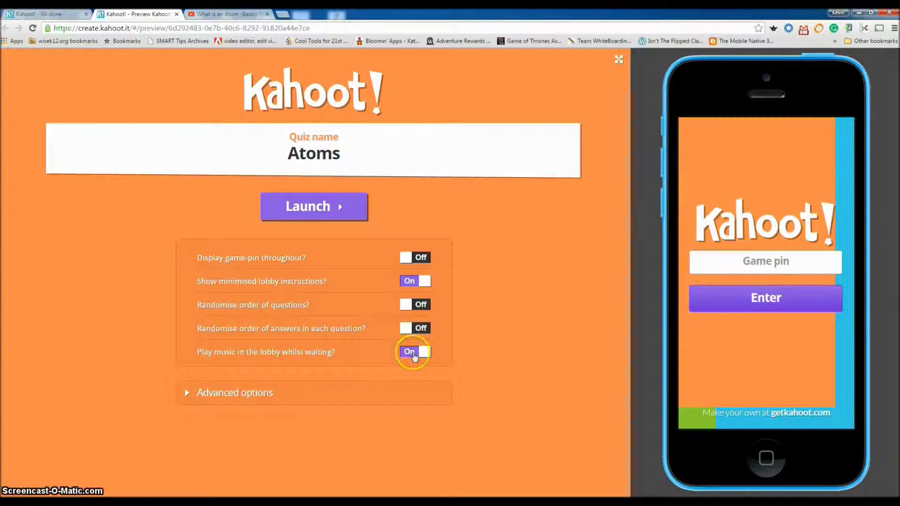
click(188, 394)
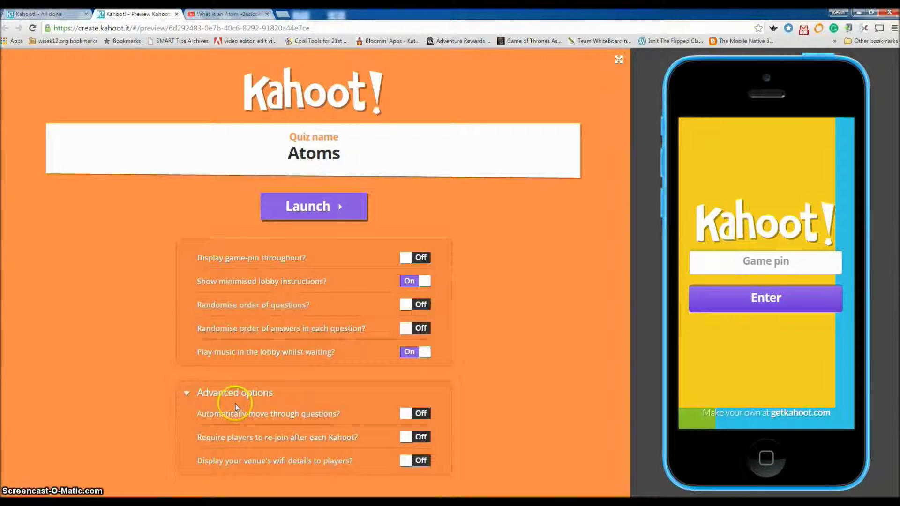
click(186, 394)
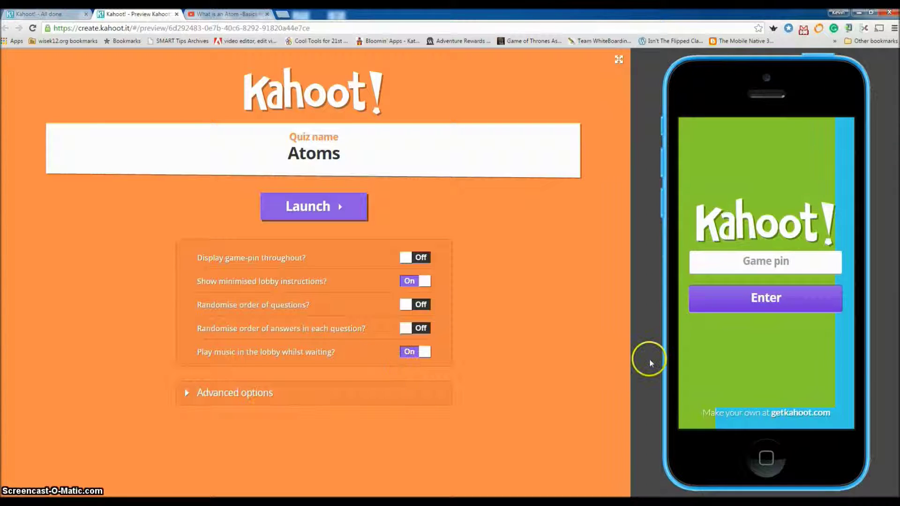
click(333, 206)
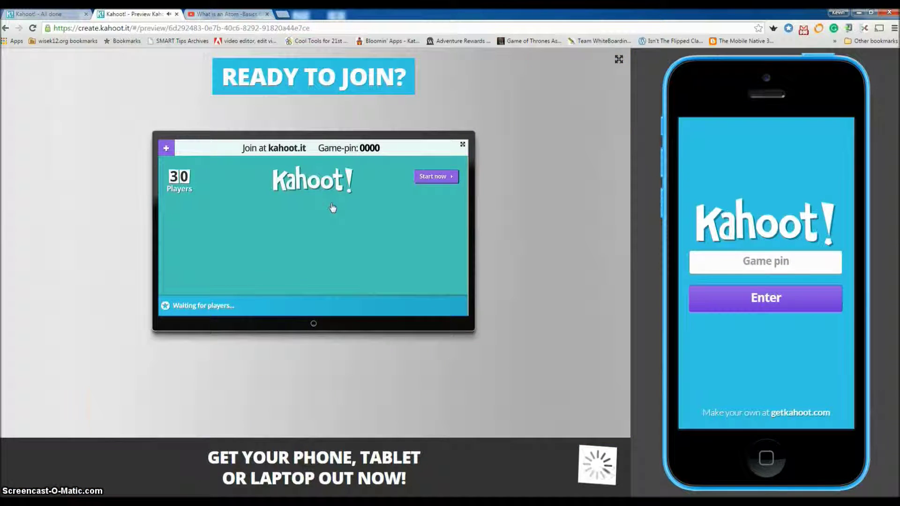
- Dismiss the join intro, copy game pin 569269, and select the phone's pin field
click(335, 205)
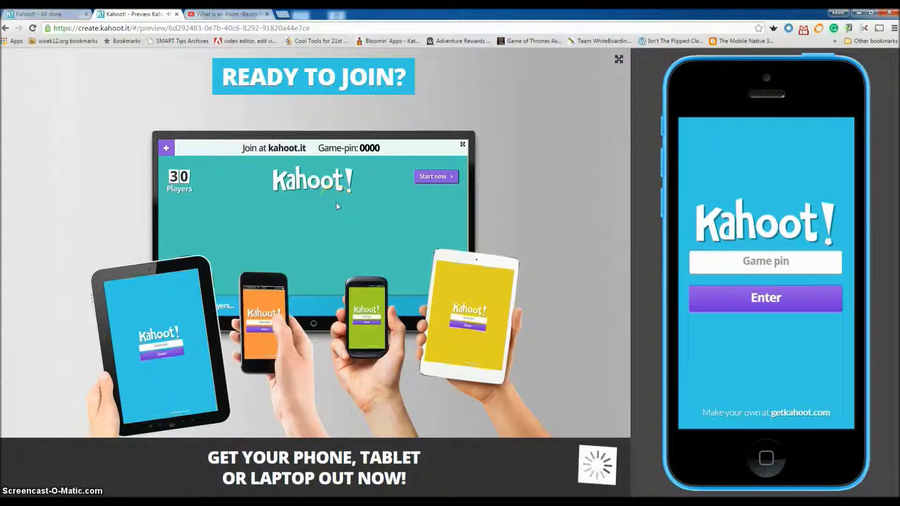
click(486, 205)
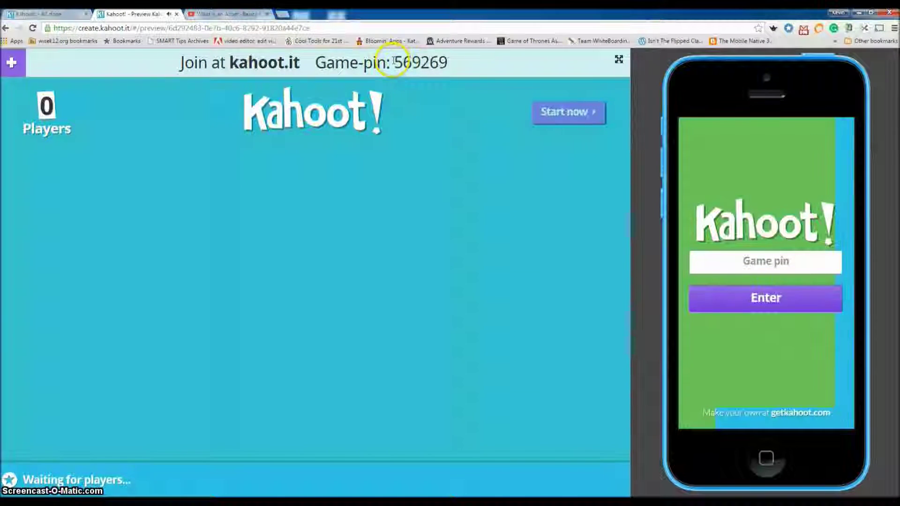
drag(395, 62, 457, 63)
key(ctrl+c)
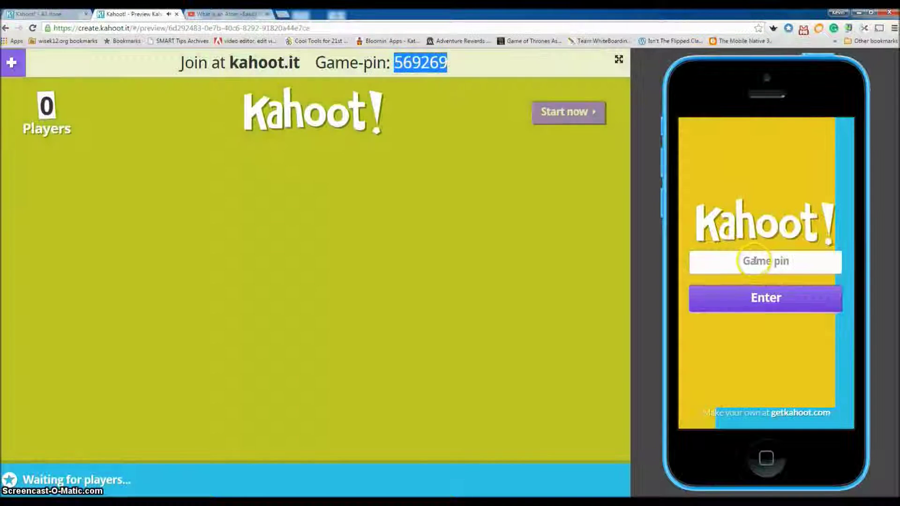
click(755, 262)
- Paste and submit the game pin on the phone, then join with a player nickname
key(ctrl+v)
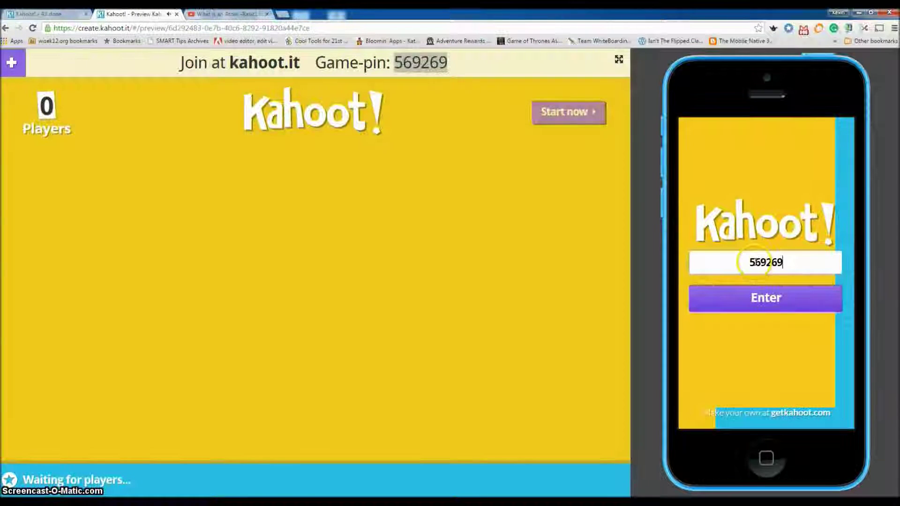
click(782, 298)
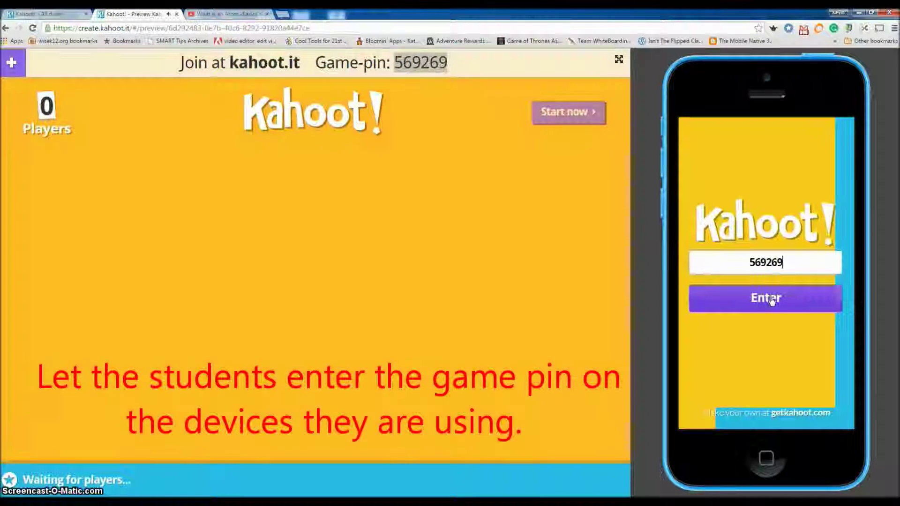
click(773, 299)
click(754, 256)
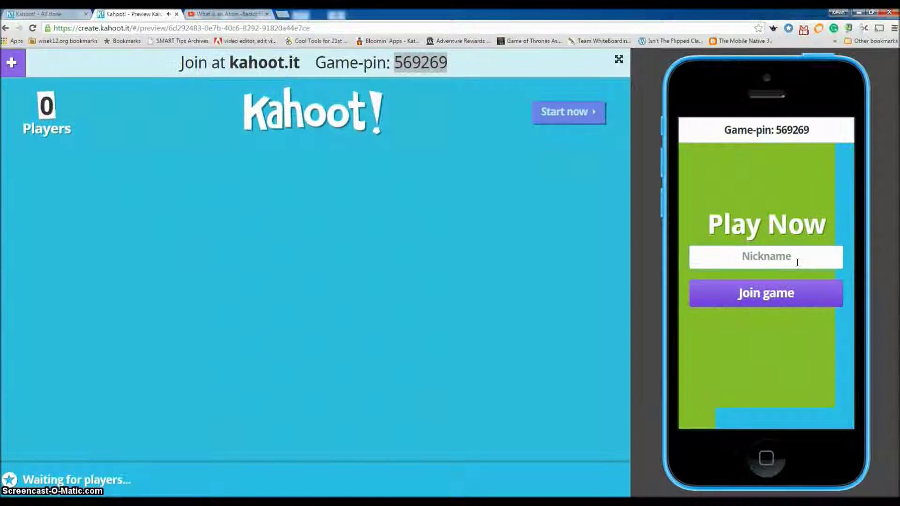
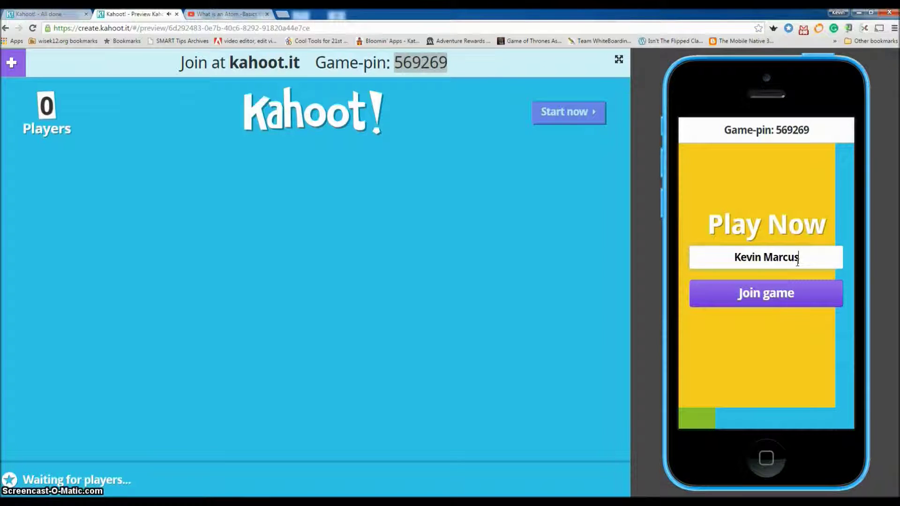
click(780, 296)
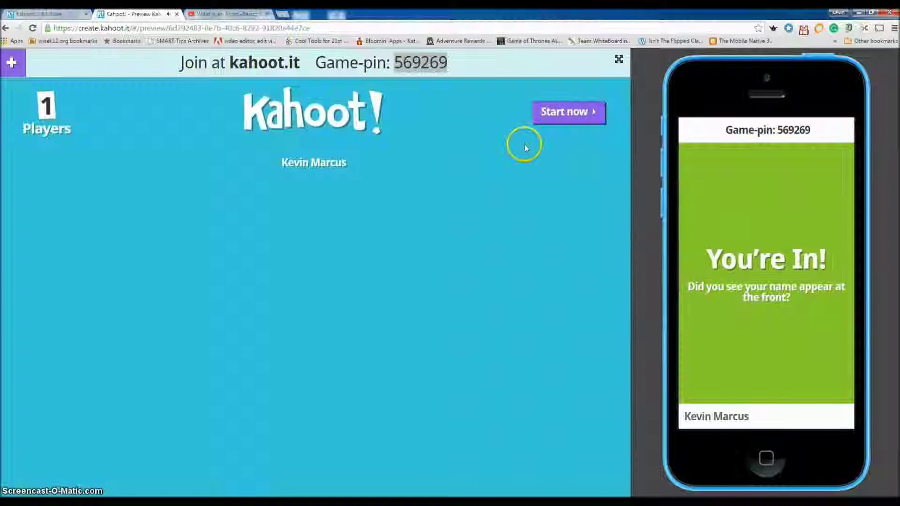
- Start the game, answer 'electron' on the phone, and show the 800-point scoreboard
click(569, 115)
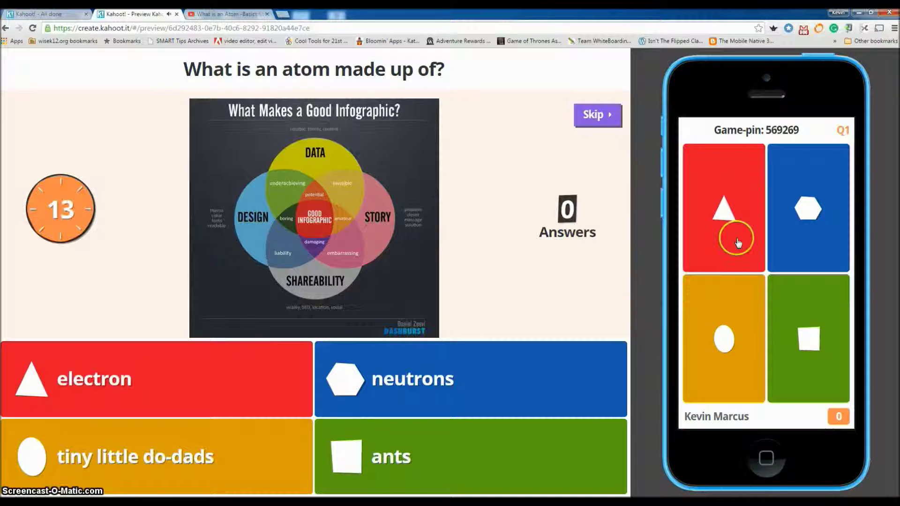
click(725, 214)
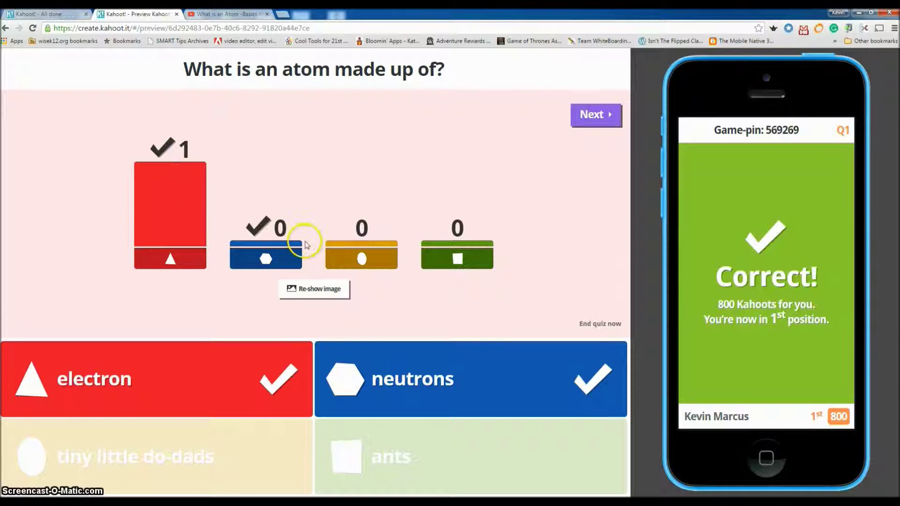
click(596, 117)
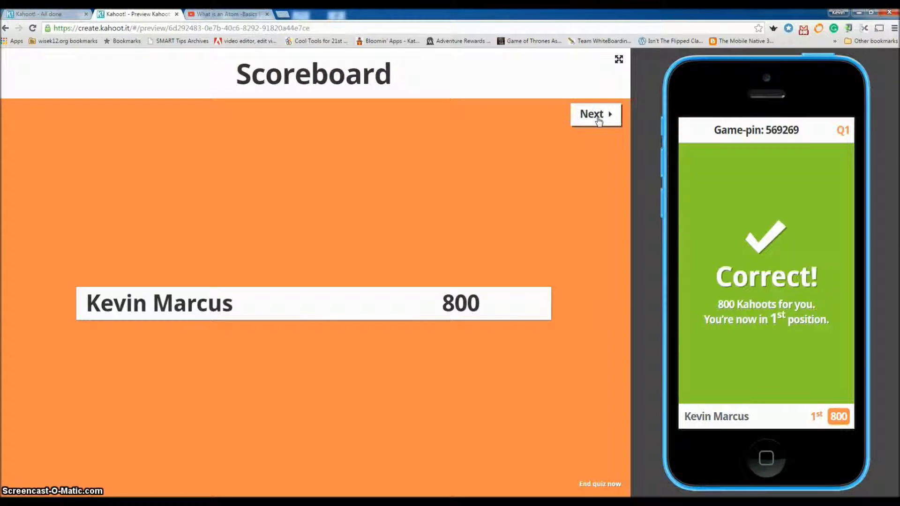
- Answer question 2 with the yellow protons option in the preview and reach the 1800-point scoreboard
click(598, 118)
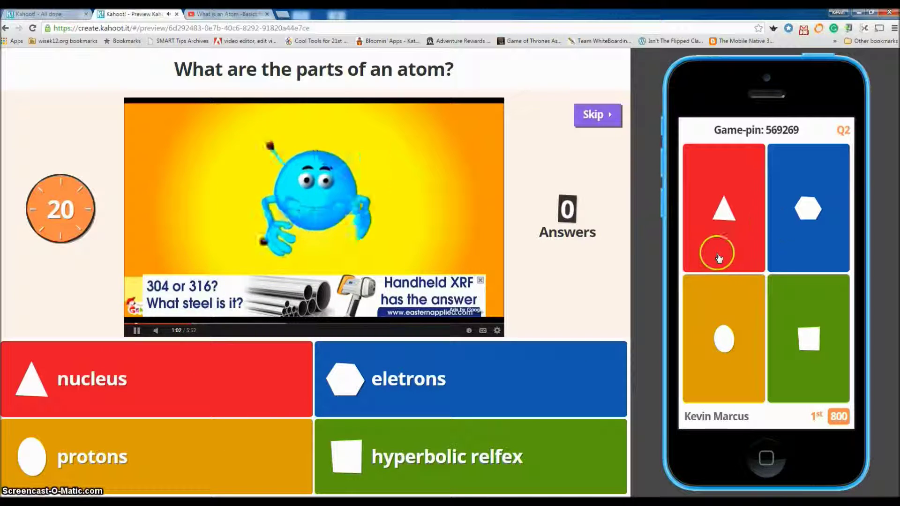
click(755, 309)
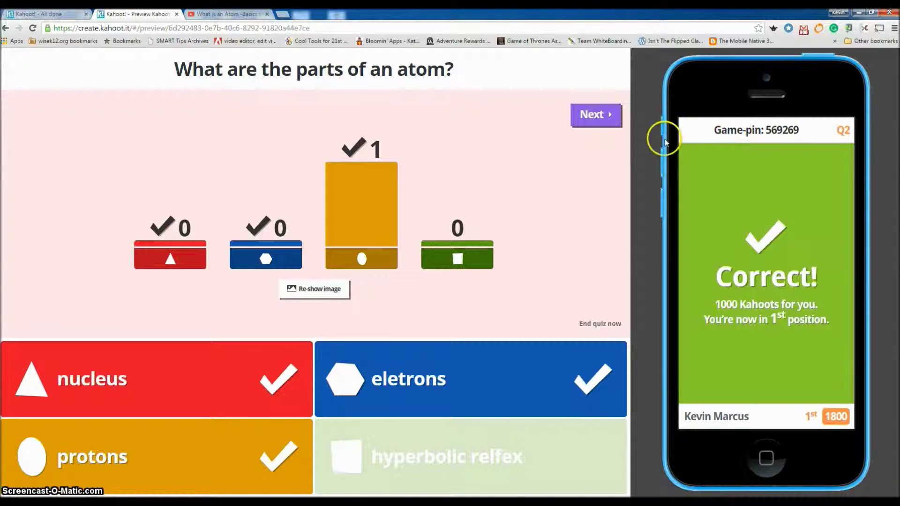
click(603, 116)
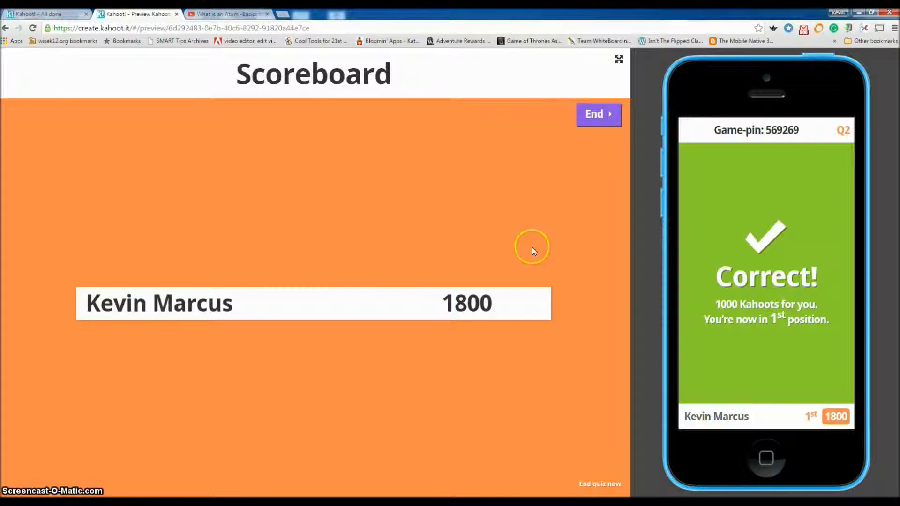
- End the game, give the quiz 5 stars for fun and a green smiley, then show final results
click(610, 114)
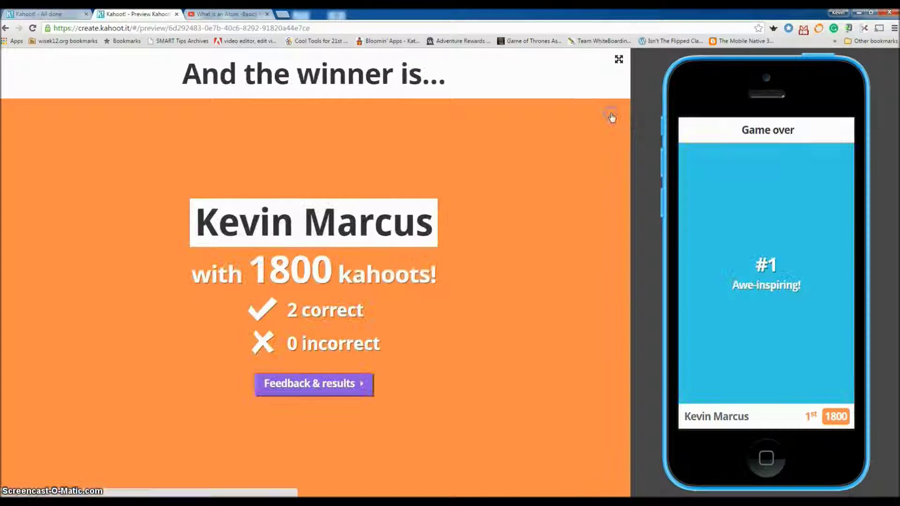
click(363, 385)
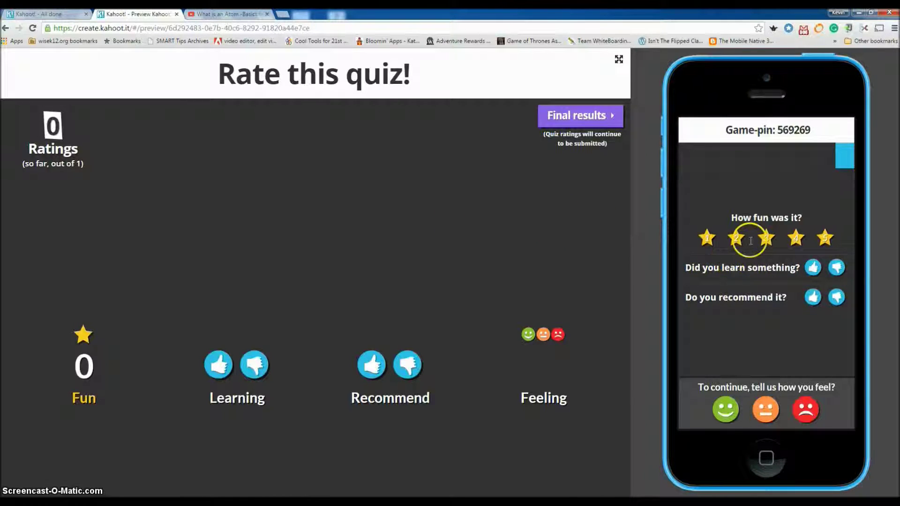
click(825, 238)
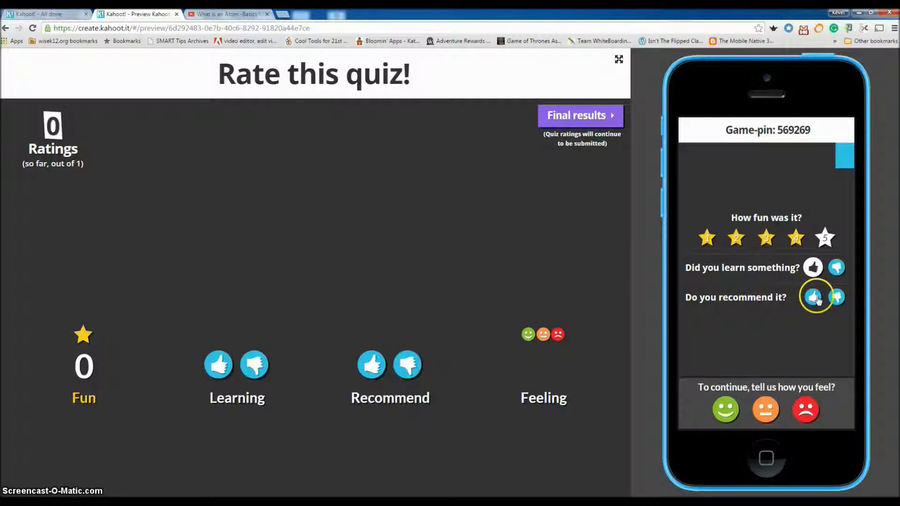
click(728, 411)
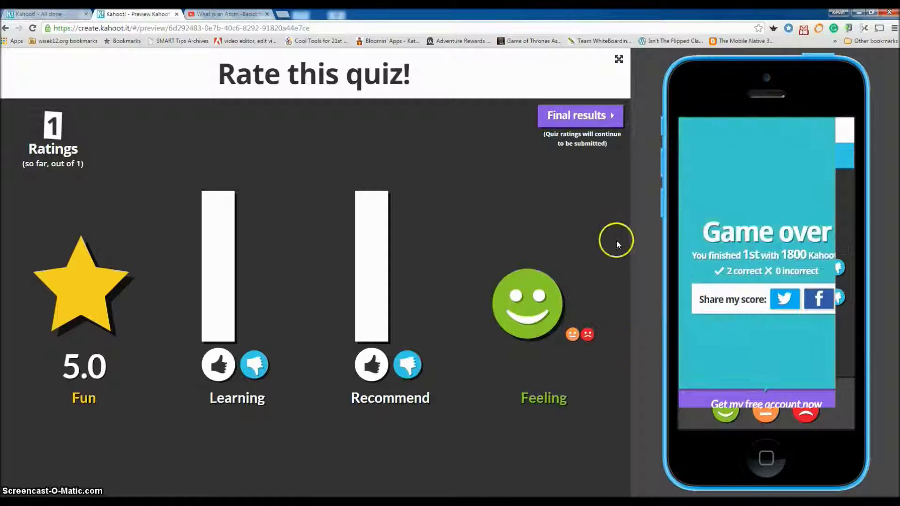
click(604, 115)
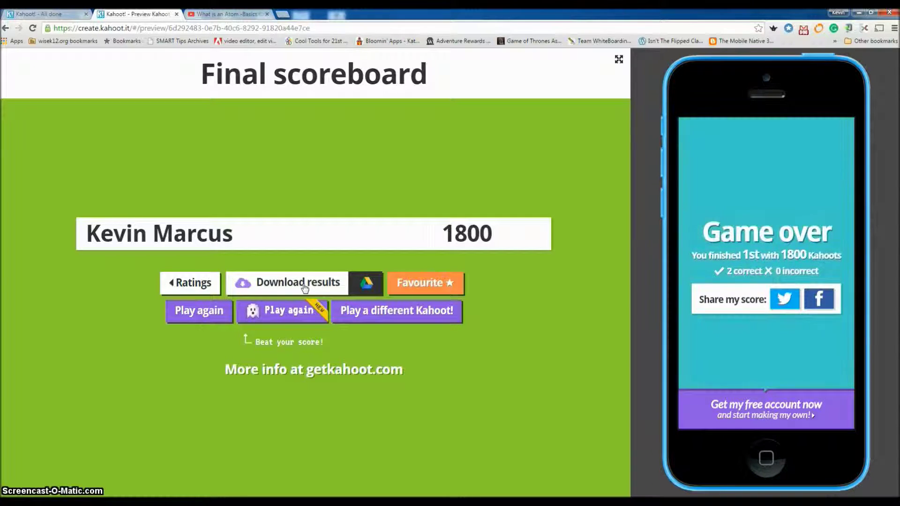
- Download the quiz results file from the final scoreboard, then bring up the Google Drive save prompt
click(305, 283)
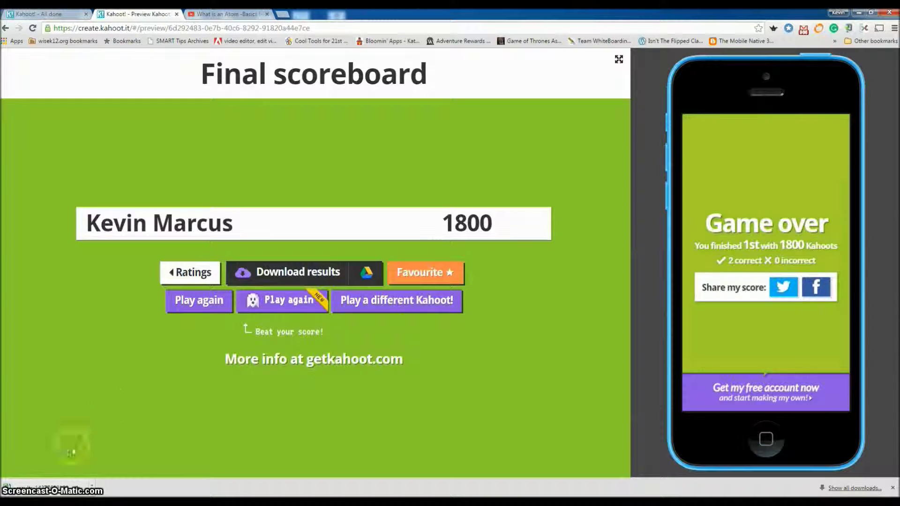
click(93, 487)
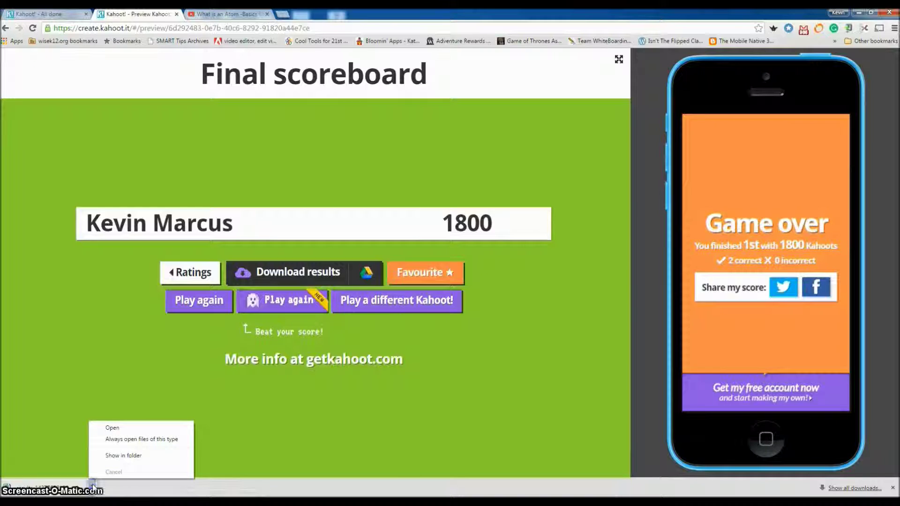
click(271, 442)
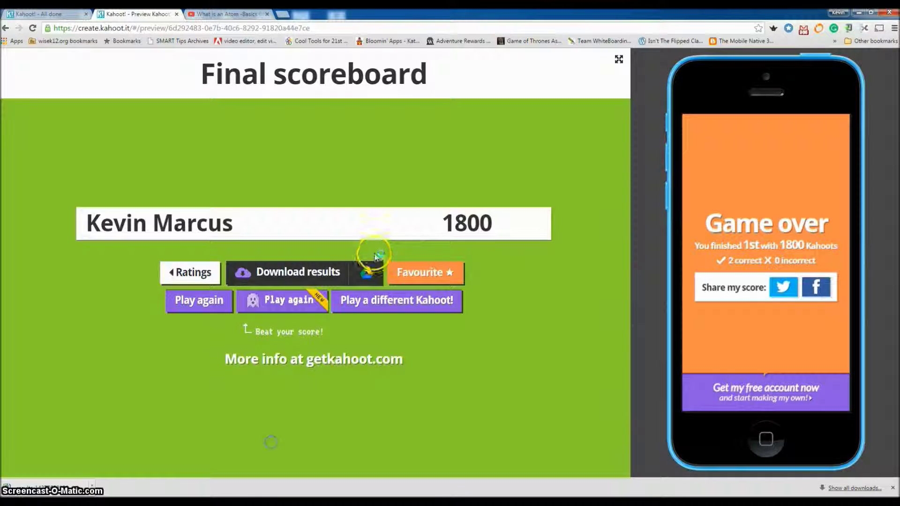
click(329, 274)
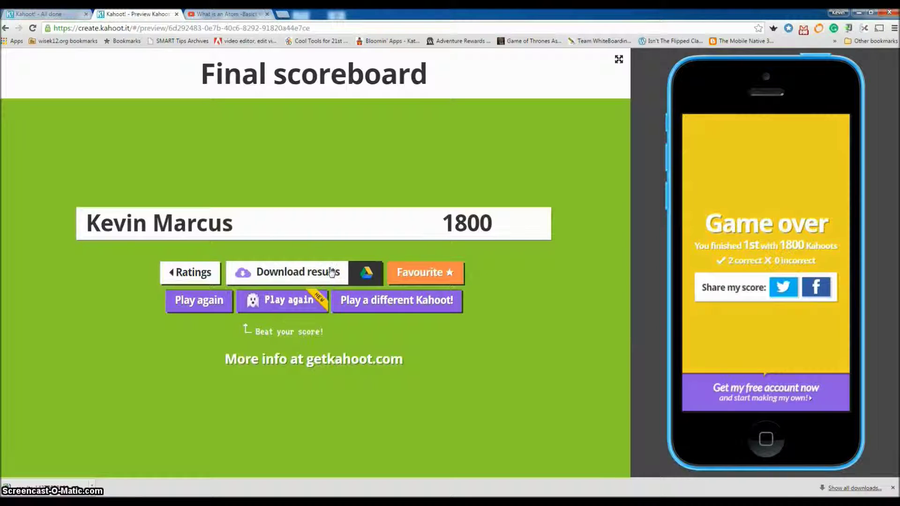
click(295, 273)
click(100, 438)
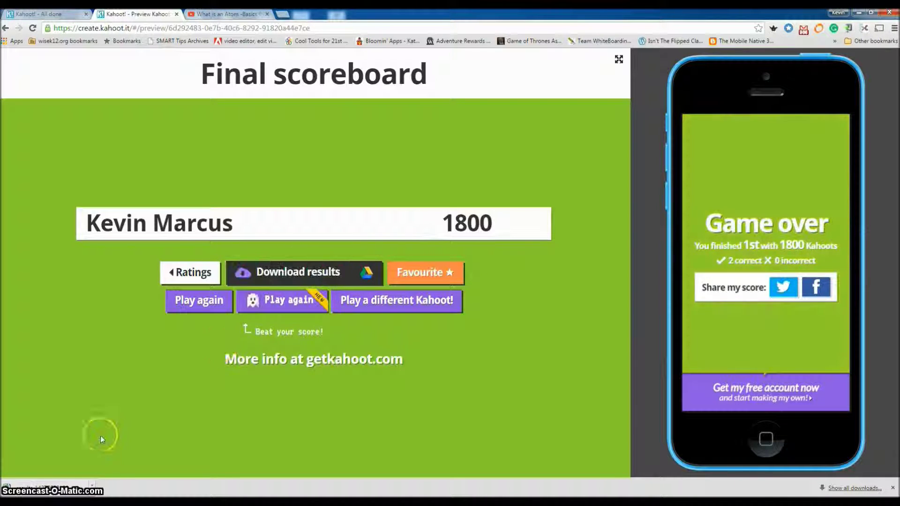
click(92, 486)
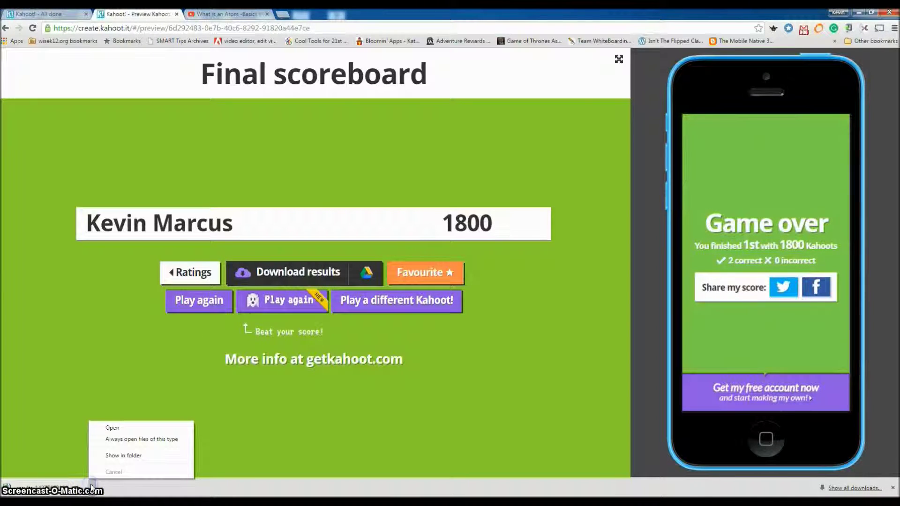
click(203, 458)
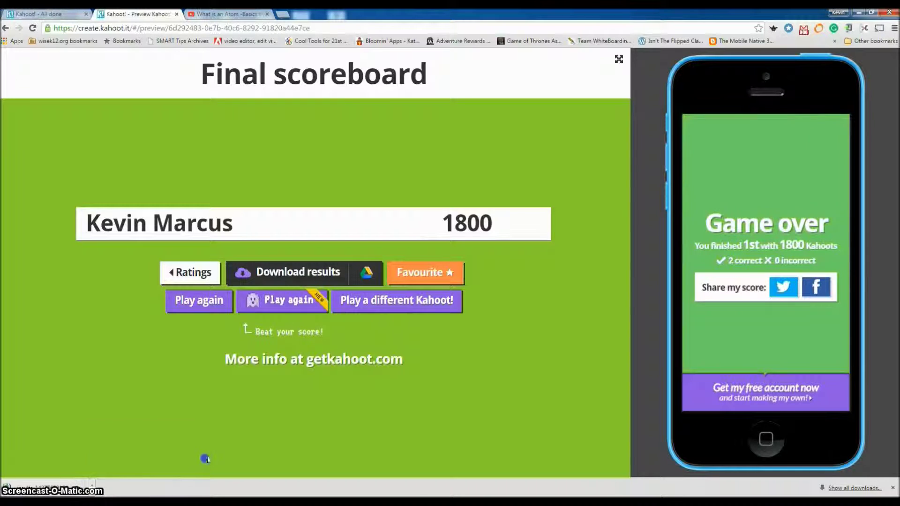
click(368, 274)
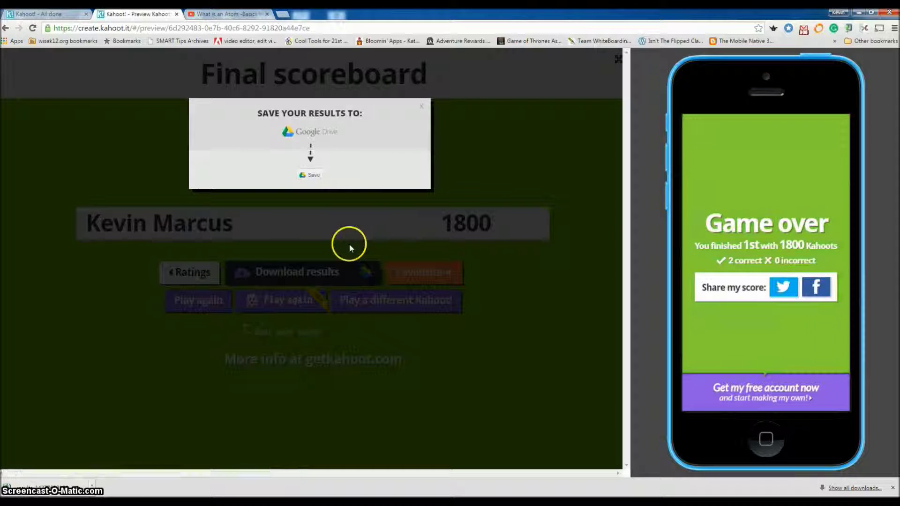
- Save 'Kahoot Results - Atoms.xls' to My Drive and close the Drive dialog
mouse_move(313, 179)
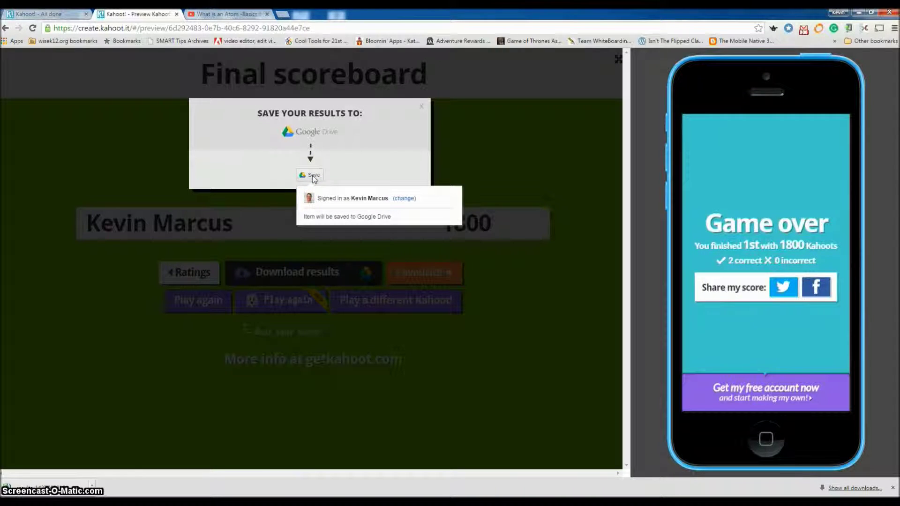
click(314, 177)
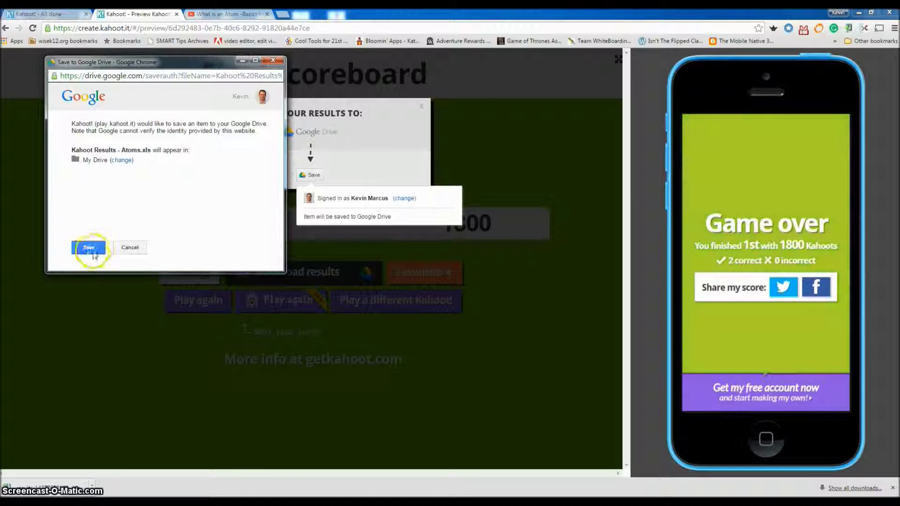
click(87, 248)
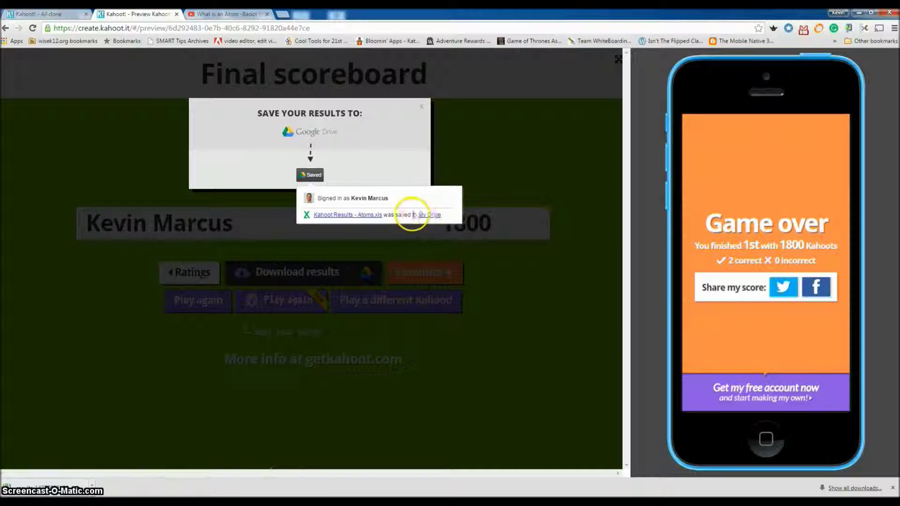
click(421, 108)
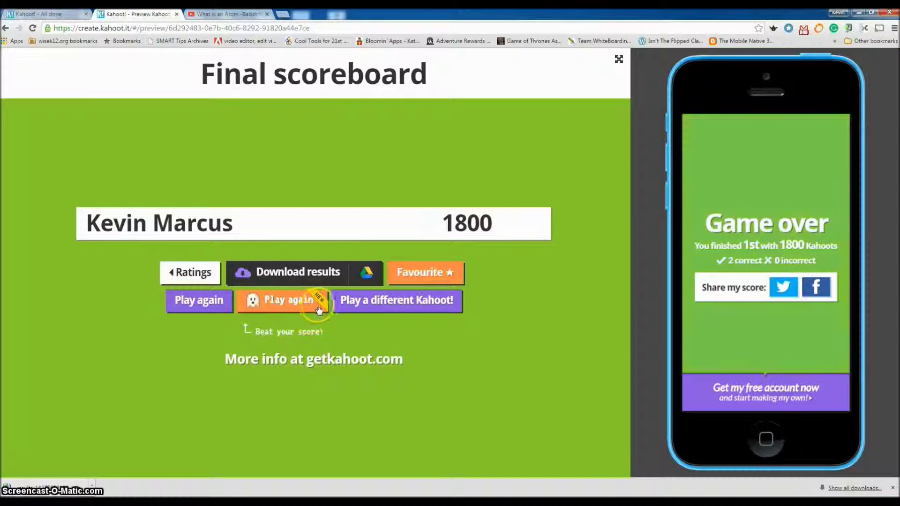
- Start a ghost-mode replay of the quiz and expand the join instructions with the game pin
click(300, 304)
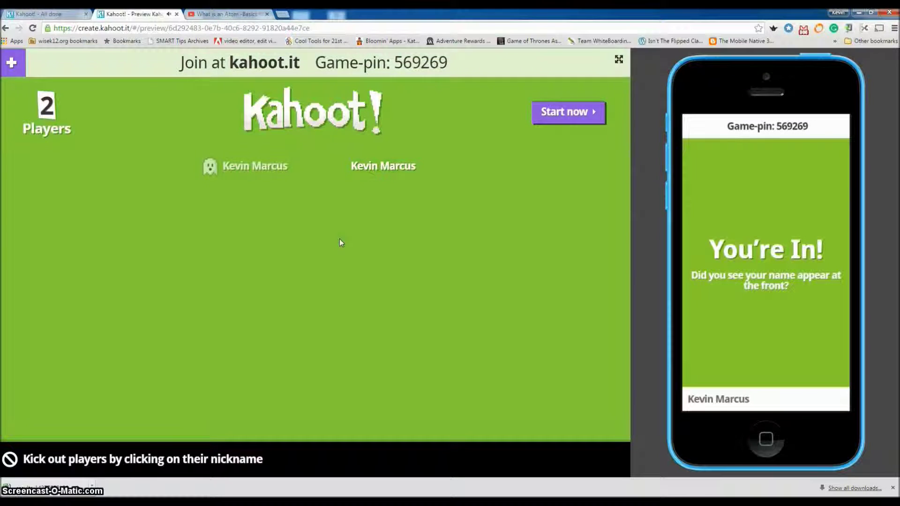
click(324, 229)
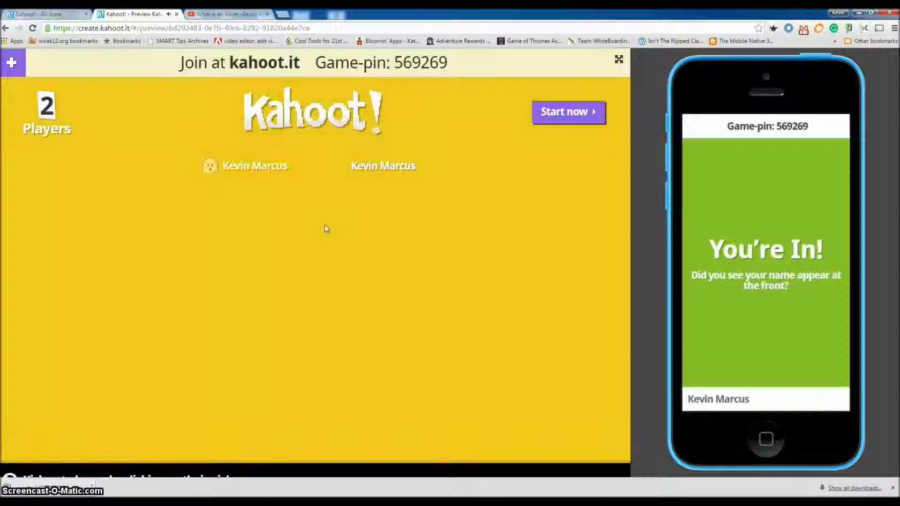
click(14, 64)
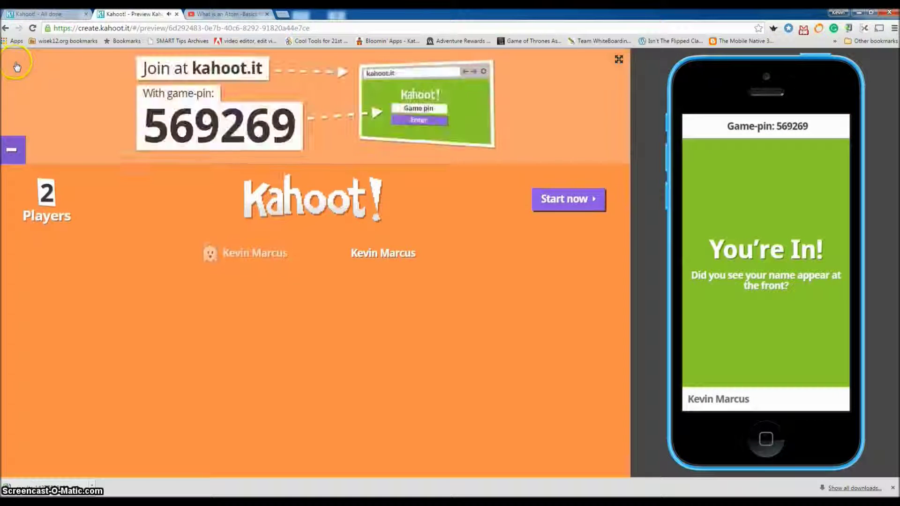
- Go back to the final scoreboard and leave the game to pick a different kahoot
click(168, 79)
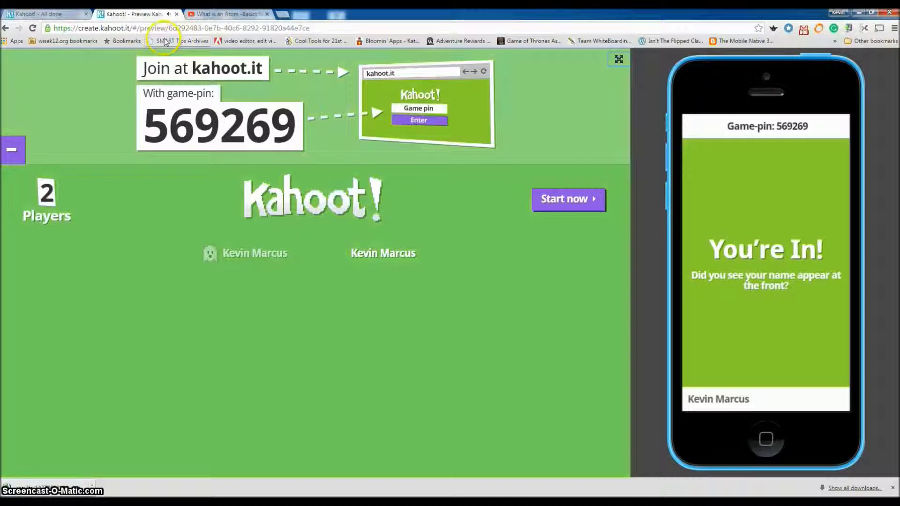
click(4, 30)
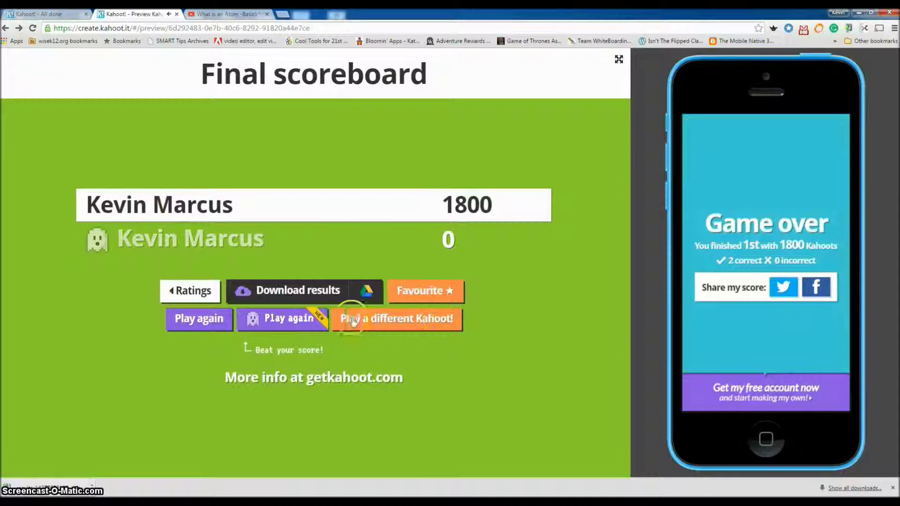
click(396, 324)
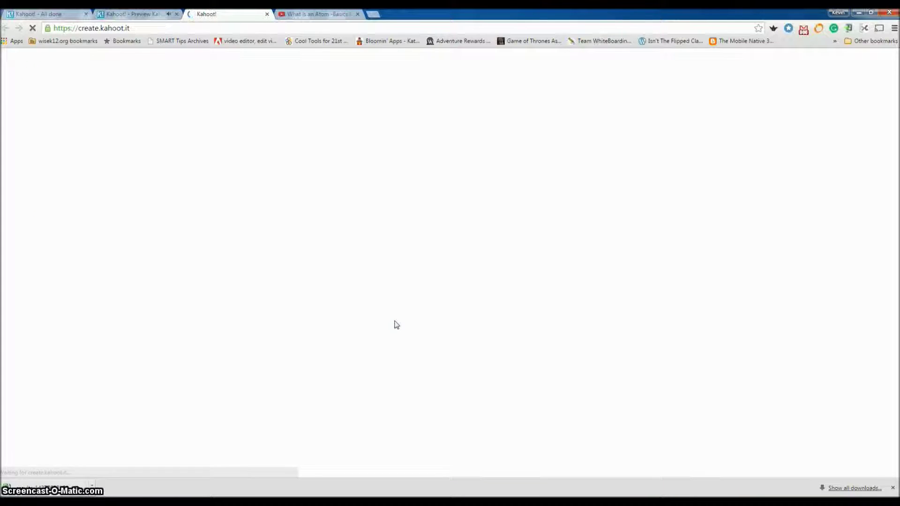